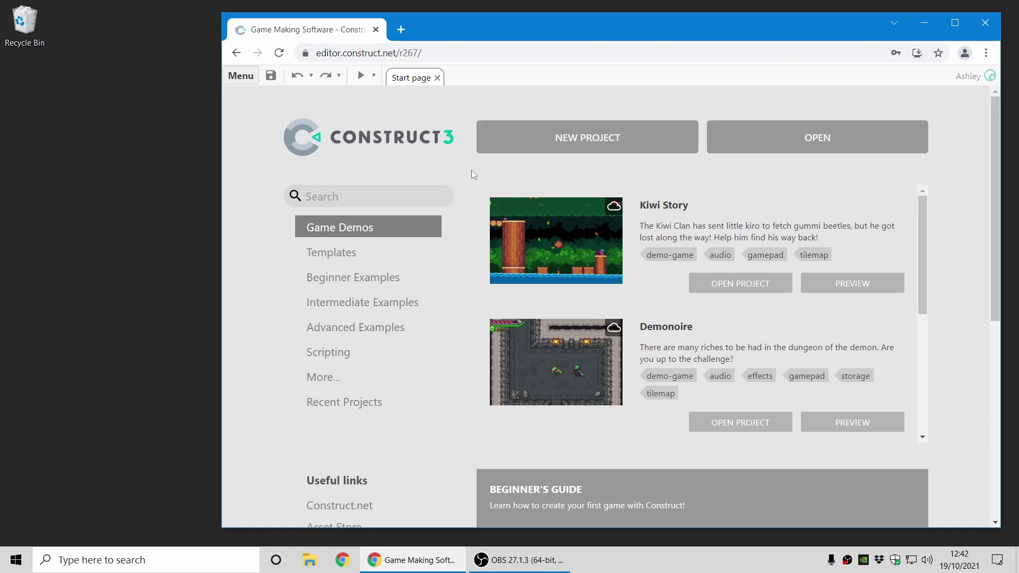
Step: Search the examples for "3d" and open the First-person shooter project
{"action": "type", "text": "3d"}
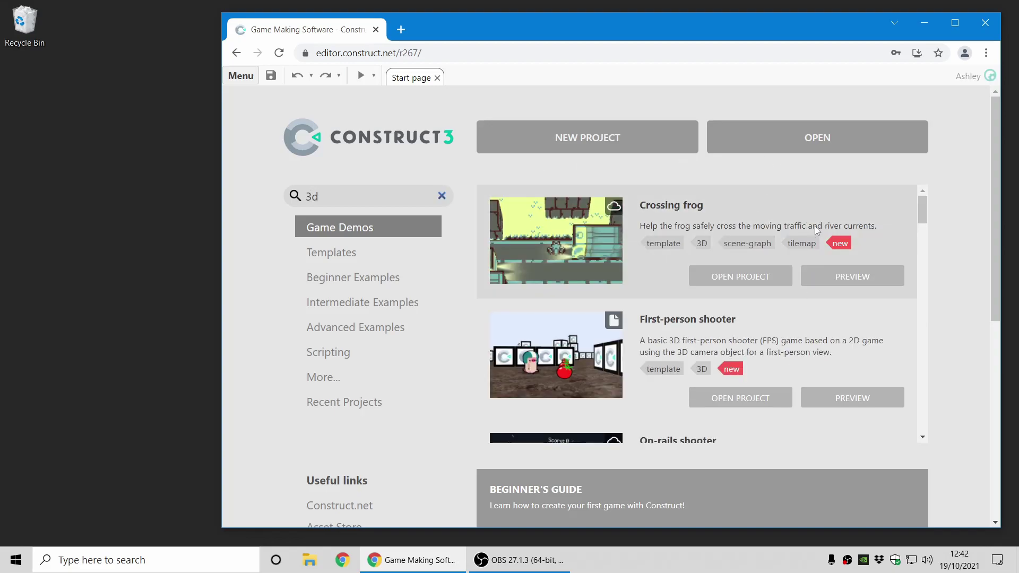
{"action": "scroll", "coordinate": [814, 226], "scroll_direction": "down", "scroll_amount": 1}
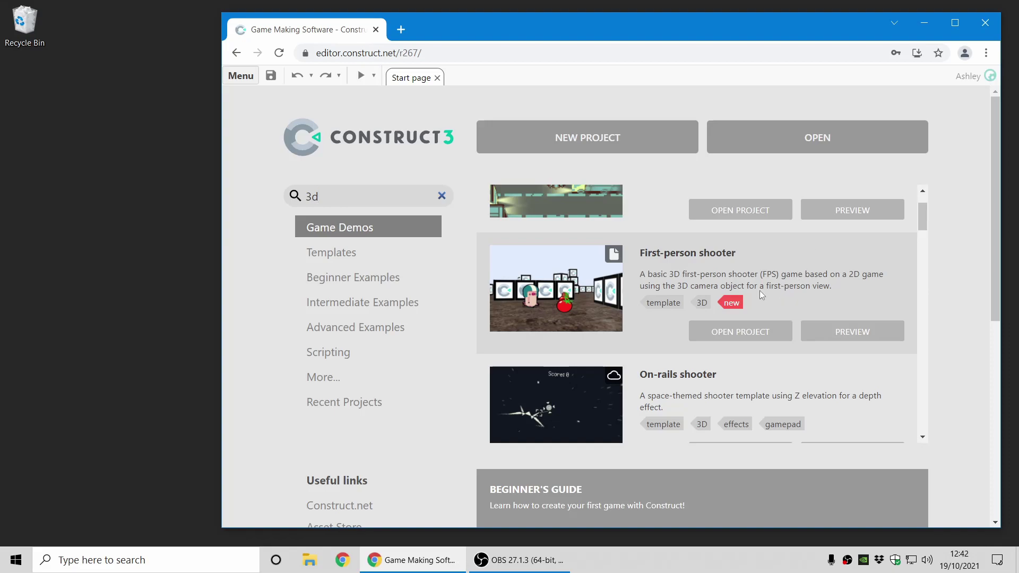
{"action": "left_click", "coordinate": [748, 339]}
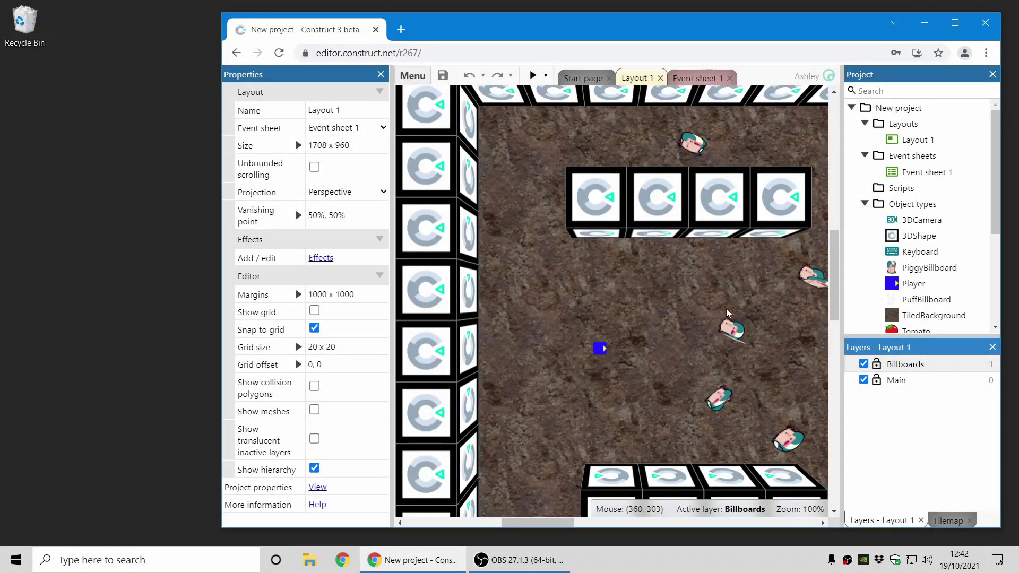
{"action": "middle_click_drag", "start_coordinate": [728, 313], "coordinate": [826, 344]}
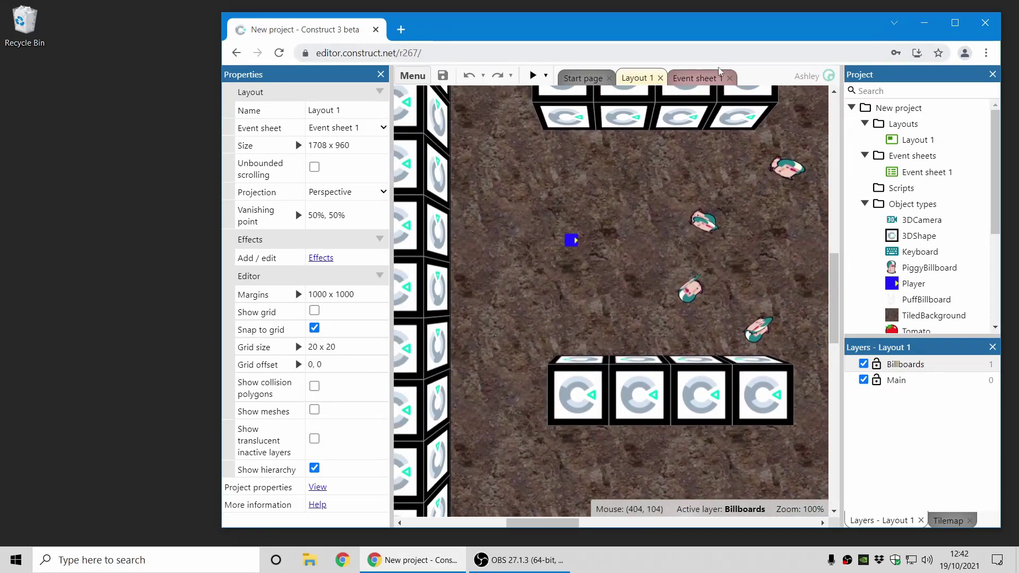
Step: In Event sheet 1, disable the 3D camera group and enable the 2D camera group
{"action": "left_click", "coordinate": [696, 78]}
{"action": "scroll", "coordinate": [647, 203], "scroll_direction": "down", "scroll_amount": 4}
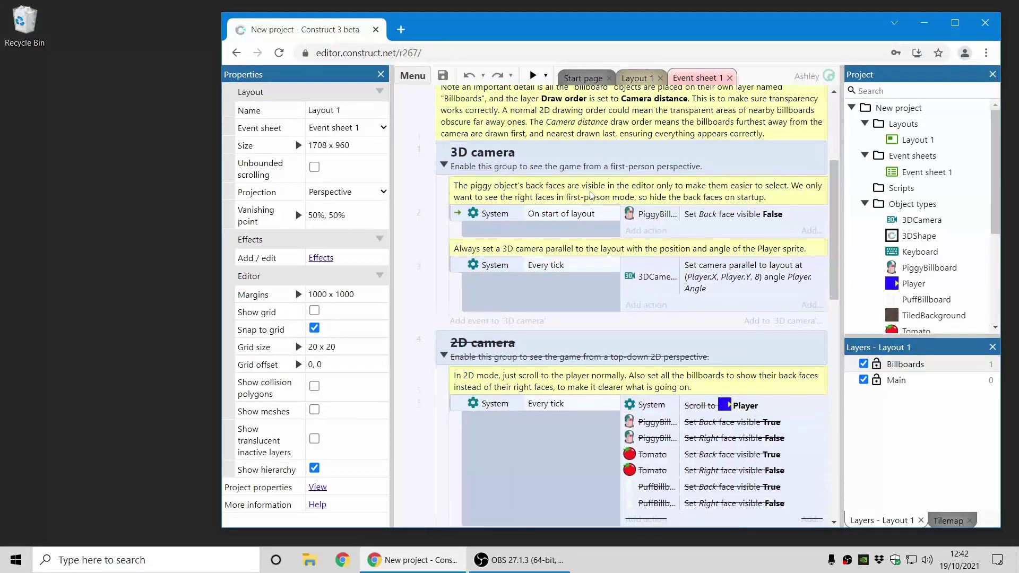
{"action": "left_click", "coordinate": [568, 160]}
{"action": "key", "text": "d"}
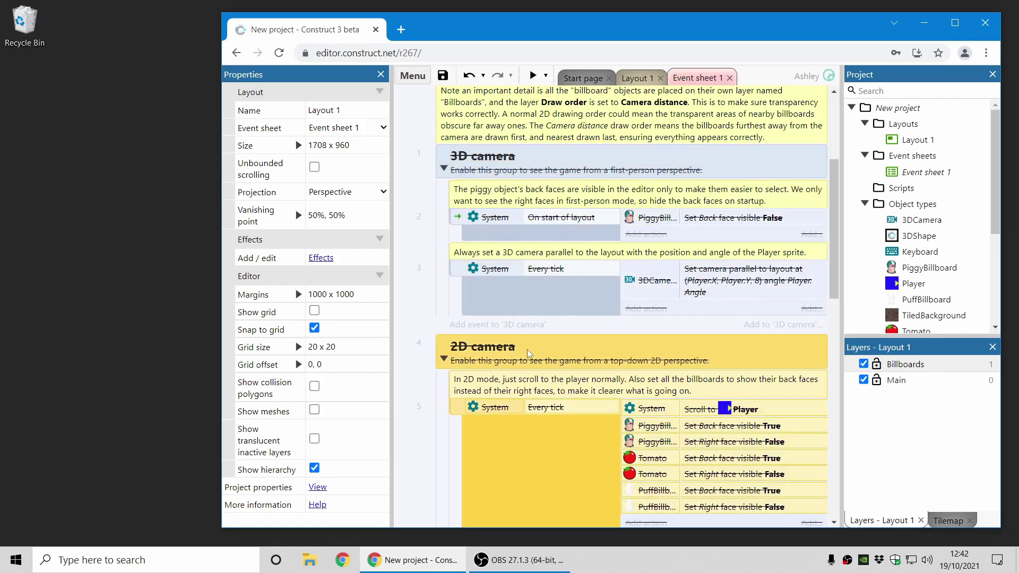
Step: Preview the project and move the player around the arena in the top-down view
{"action": "left_click", "coordinate": [534, 76]}
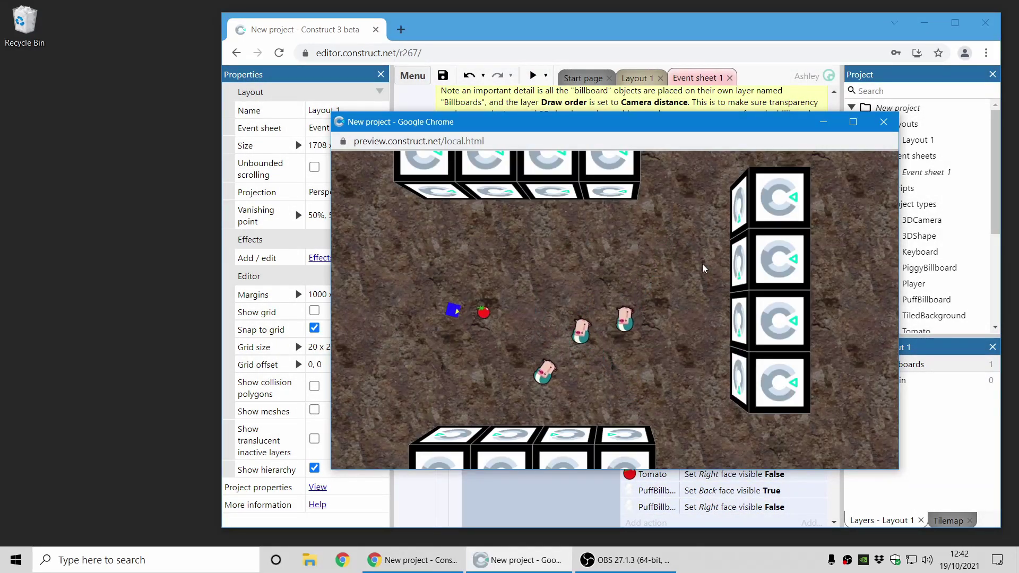
{"action": "key", "text": "Right"}
{"action": "key", "text": "Down"}
{"action": "key", "text": "Up"}
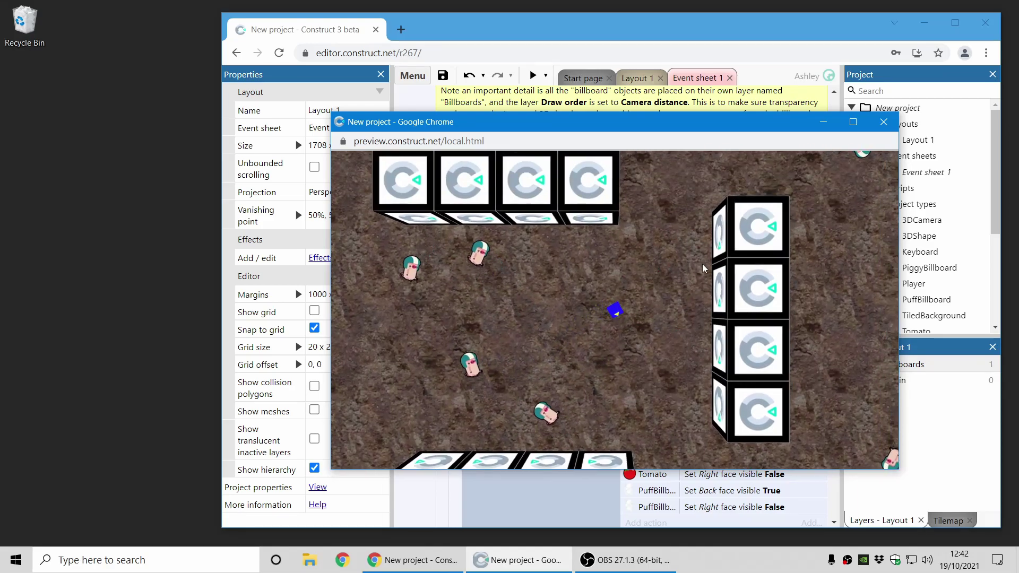
{"action": "key", "text": "Up"}
Step: Fire tomatoes while moving through the top-down arena, and close the preview
{"action": "key", "text": "space"}
{"action": "key", "text": "space"}
{"action": "key", "text": "space"}
{"action": "key", "text": "space"}
{"action": "key", "text": "space"}
{"action": "key", "text": "space"}
{"action": "key", "text": "Left"}
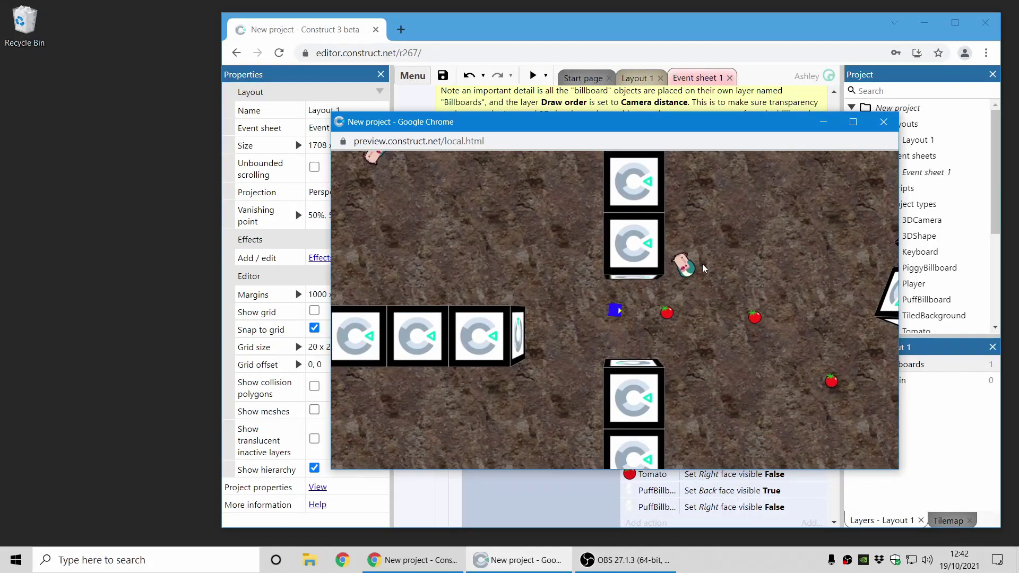
{"action": "key", "text": "Up"}
{"action": "key", "text": "space"}
{"action": "key", "text": "space"}
{"action": "key", "text": "space"}
{"action": "key", "text": "space"}
{"action": "key", "text": "space"}
{"action": "key", "text": "Left"}
{"action": "key", "text": "Up"}
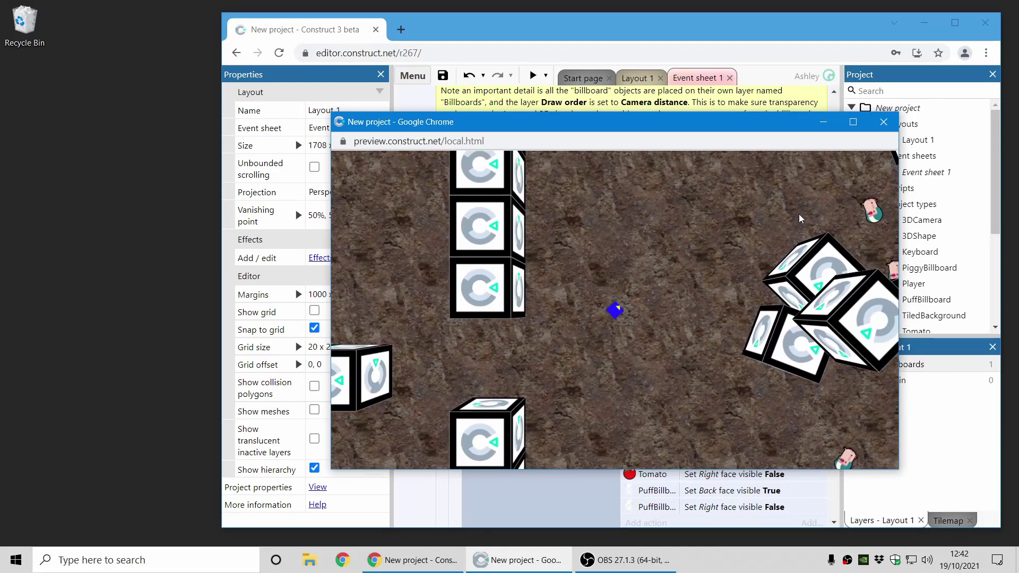
{"action": "left_click", "coordinate": [884, 123]}
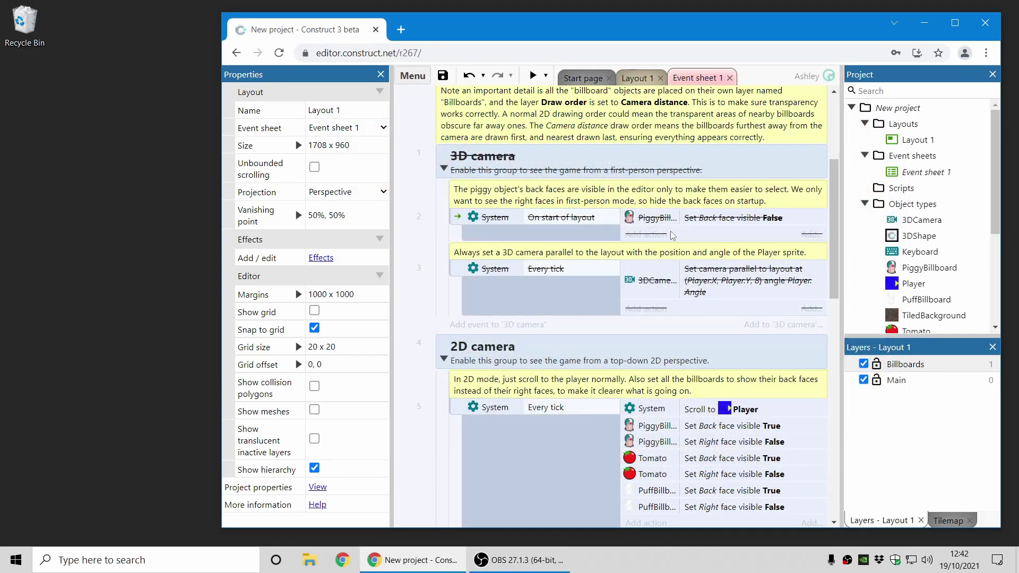
Step: Re-enable the 3D camera group and disable the 2D camera group
{"action": "left_click", "coordinate": [657, 161]}
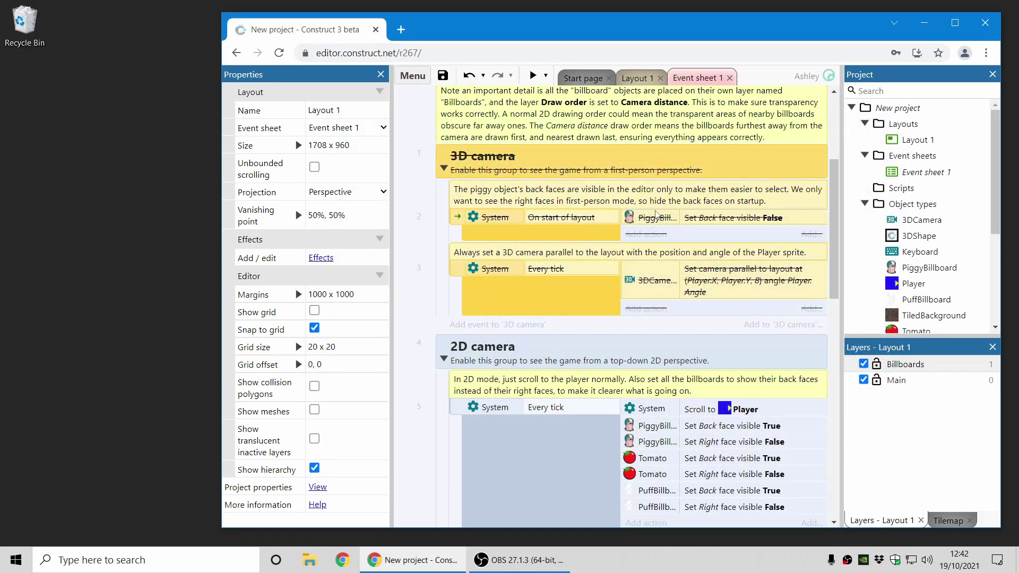
{"action": "key", "text": "d"}
{"action": "left_click", "coordinate": [557, 358]}
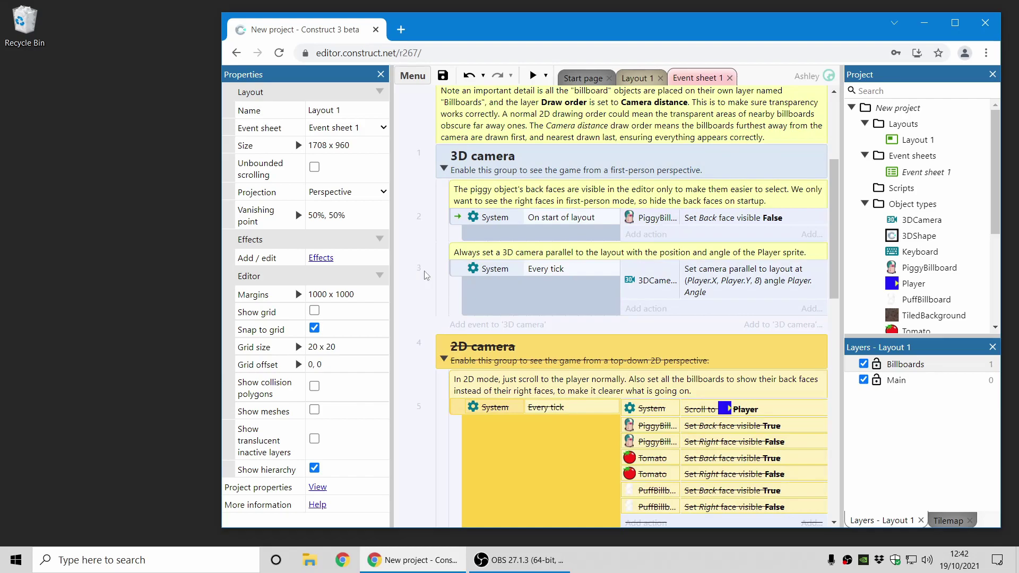
Step: Preview the project again and move through the arena in the first-person view
{"action": "left_click", "coordinate": [533, 73]}
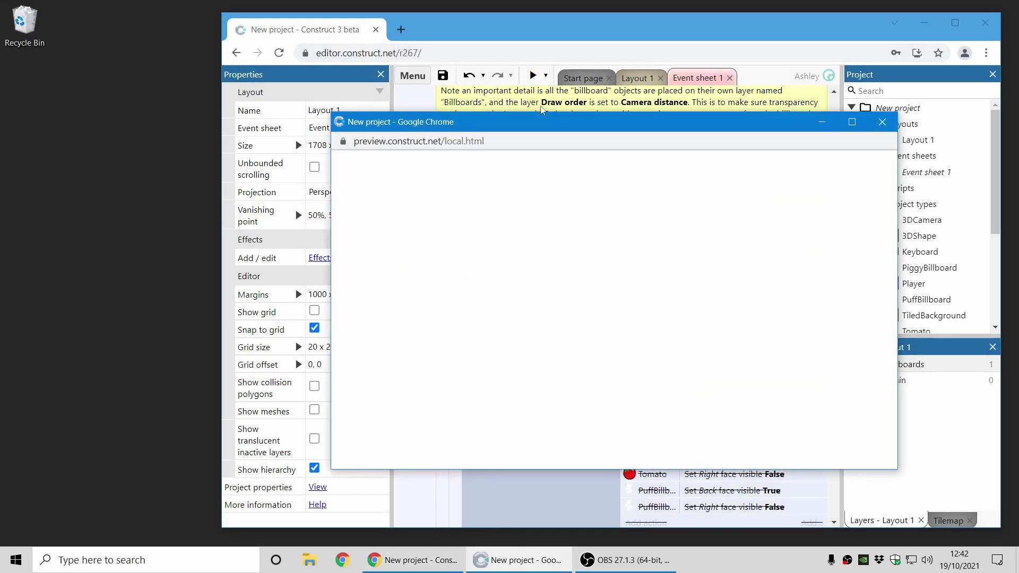
{"action": "key", "text": "Up"}
{"action": "key", "text": "Right"}
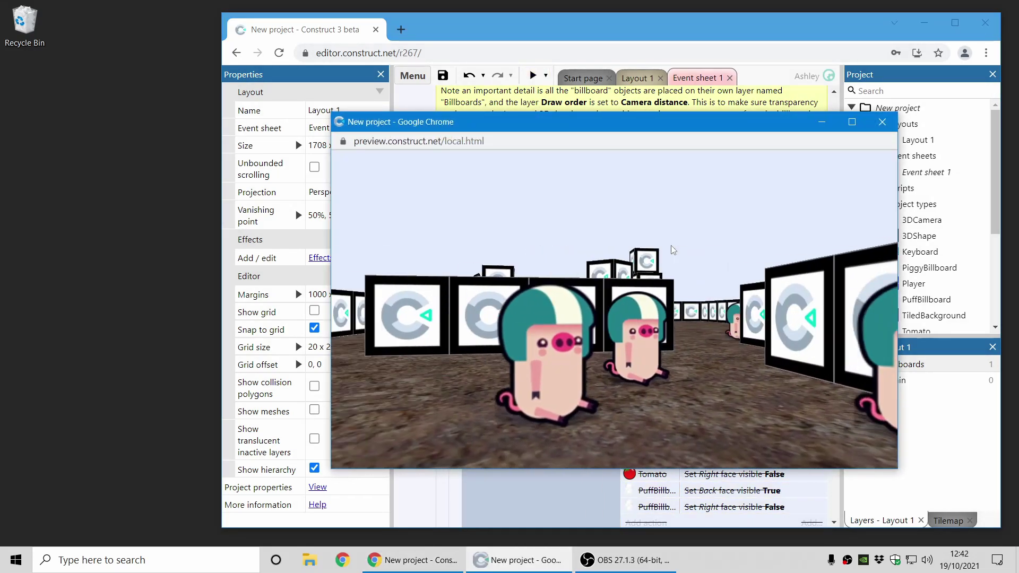
{"action": "key", "text": "Up"}
{"action": "key", "text": "Left"}
{"action": "key", "text": "Right"}
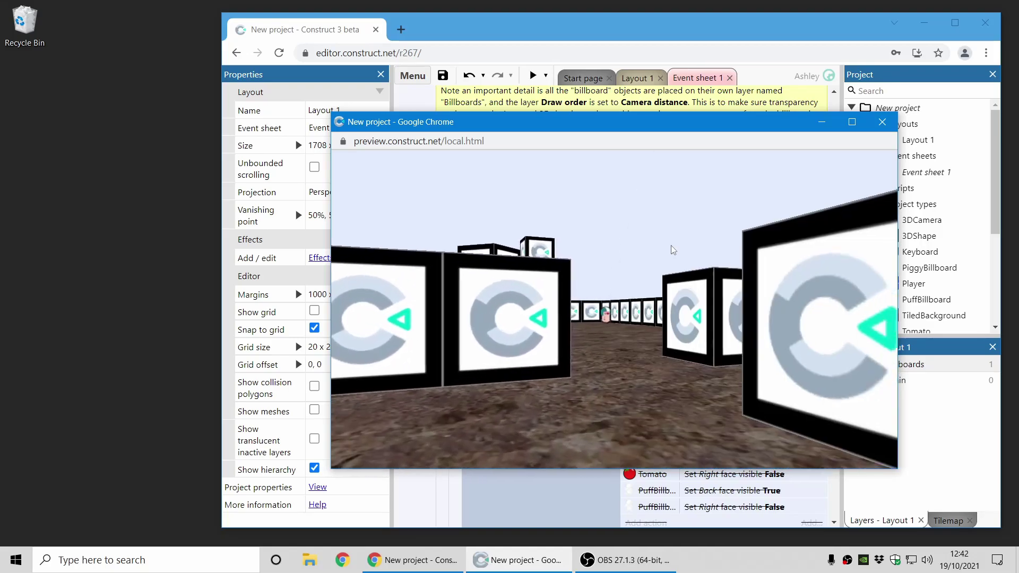
{"action": "key", "text": "Up"}
{"action": "key", "text": "Right"}
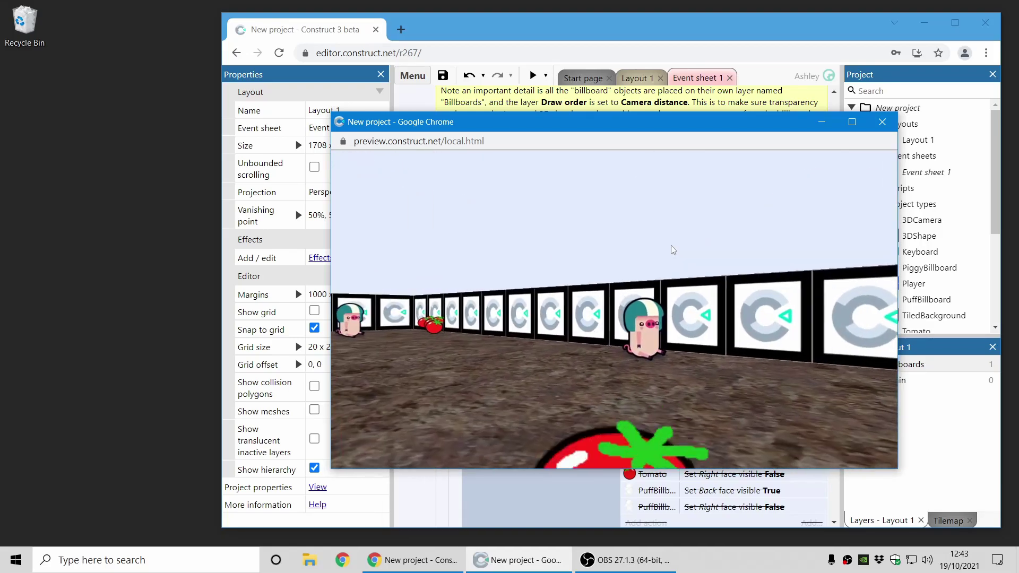
{"action": "key", "text": "Up"}
{"action": "key", "text": "Left"}
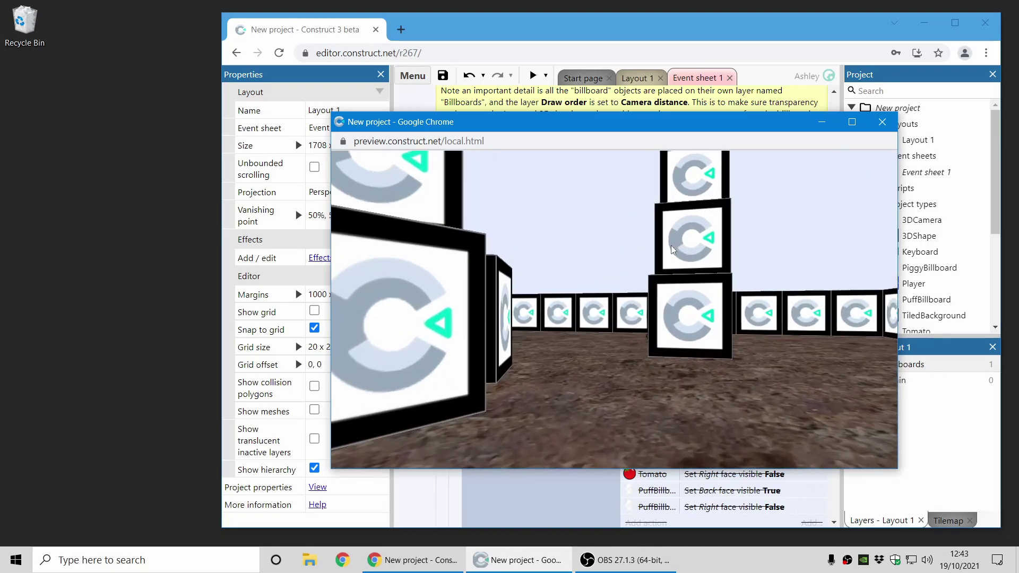
Step: Shoot tomatoes at the piggies while turning and moving in first person, and close the preview
{"action": "key", "text": "Right"}
{"action": "key", "text": "Down"}
{"action": "key", "text": "Left"}
{"action": "key", "text": "Up"}
{"action": "key", "text": "Right"}
{"action": "key", "text": "space"}
{"action": "key", "text": "space"}
{"action": "key", "text": "space"}
{"action": "key", "text": "space"}
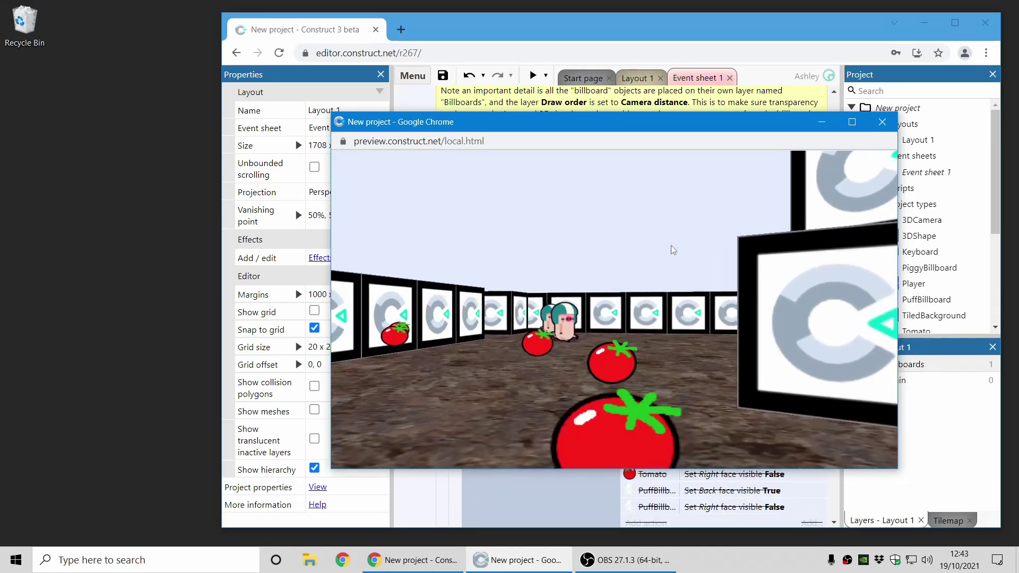
{"action": "key", "text": "Left"}
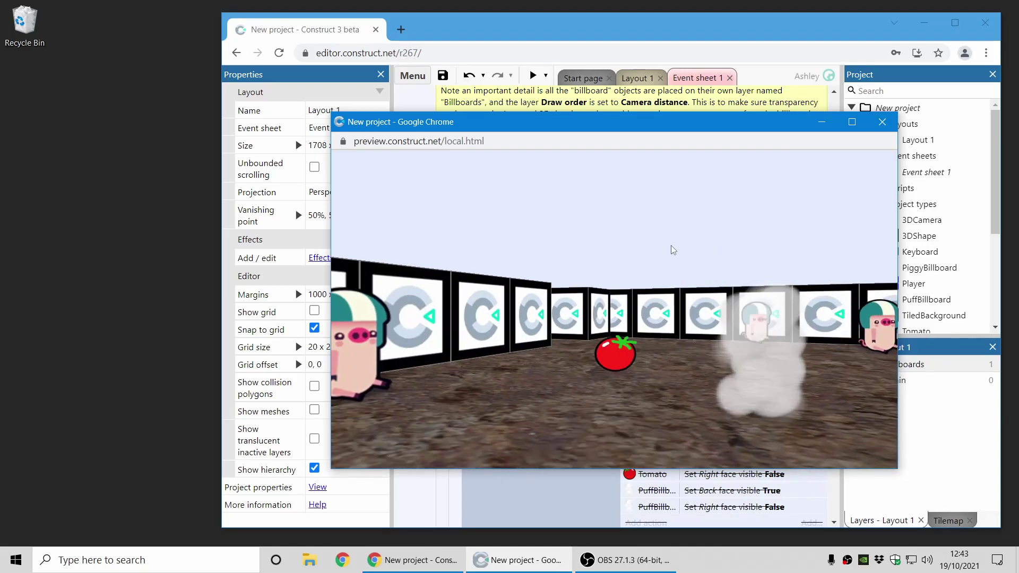
{"action": "key", "text": "Up"}
{"action": "key", "text": "Right"}
{"action": "key", "text": "space"}
{"action": "key", "text": "space"}
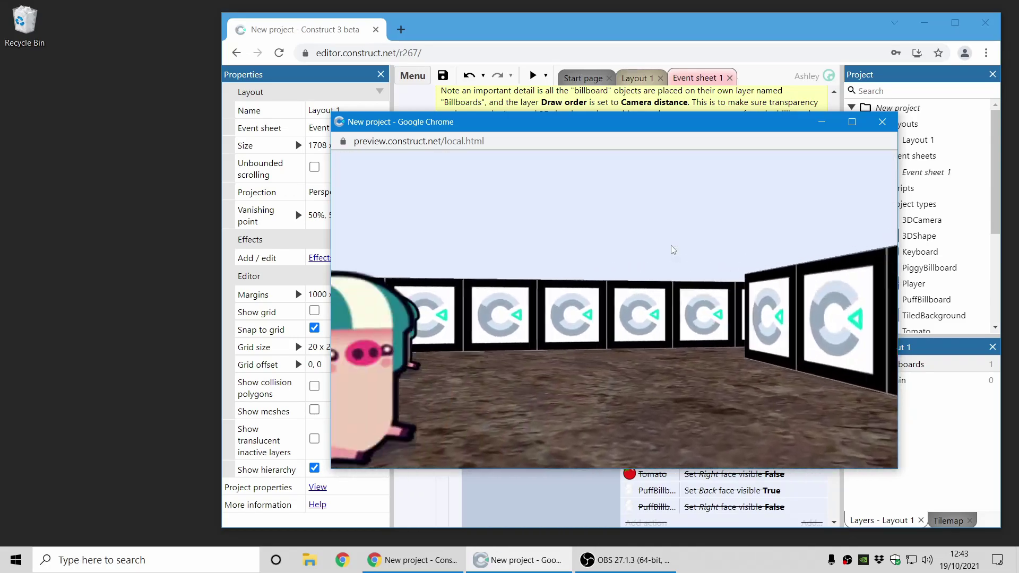
{"action": "key", "text": "Up"}
{"action": "key", "text": "space"}
{"action": "key", "text": "space"}
{"action": "key", "text": "space"}
{"action": "key", "text": "Left"}
{"action": "key", "text": "space"}
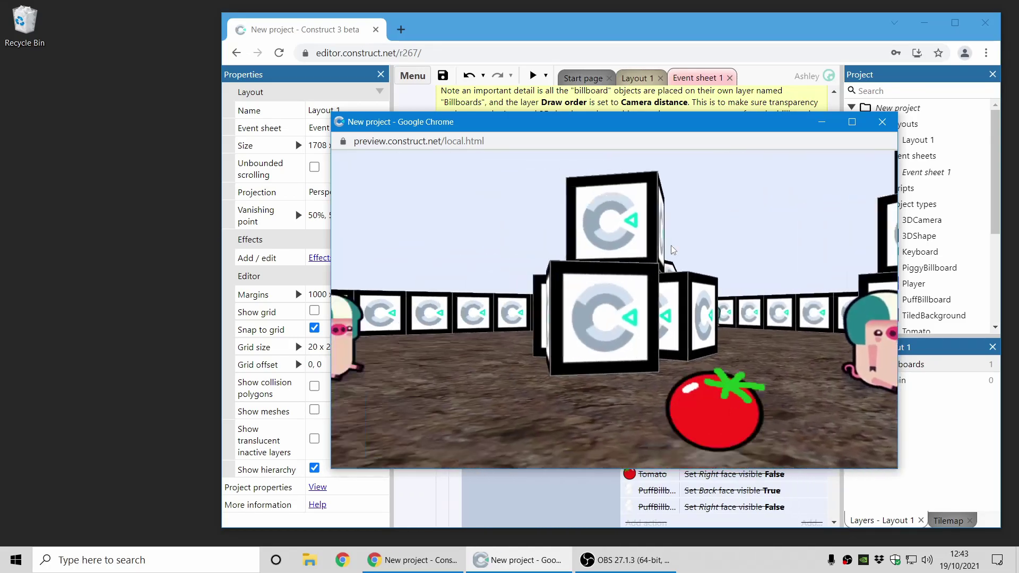
{"action": "key", "text": "Down"}
{"action": "key", "text": "space"}
{"action": "key", "text": "space"}
{"action": "key", "text": "Left"}
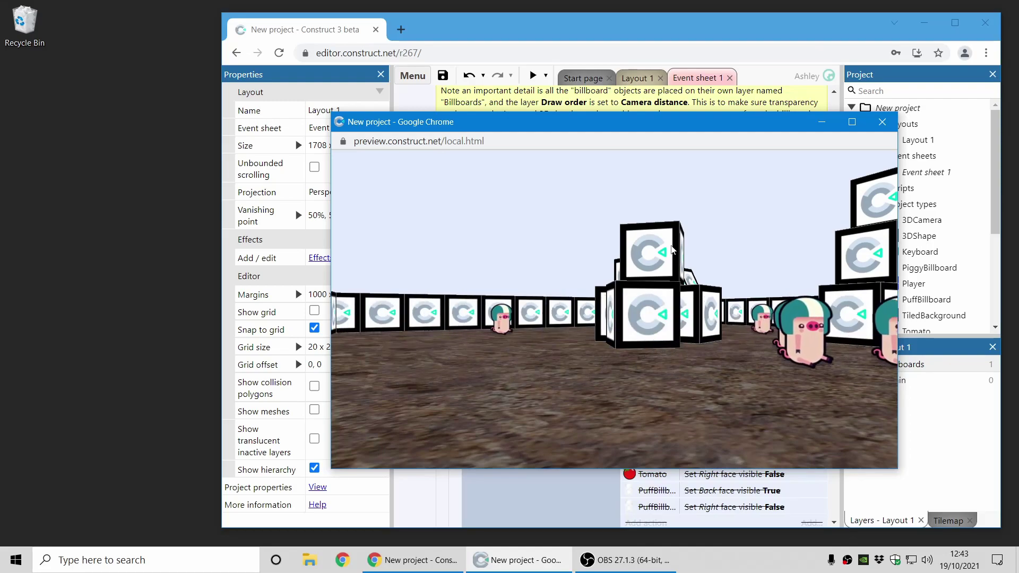
{"action": "key", "text": "Left"}
{"action": "key", "text": "Right"}
{"action": "key", "text": "space"}
{"action": "key", "text": "space"}
{"action": "key", "text": "space"}
{"action": "key", "text": "Left"}
{"action": "key", "text": "space"}
{"action": "key", "text": "space"}
{"action": "key", "text": "Right"}
{"action": "key", "text": "space"}
{"action": "key", "text": "space"}
{"action": "key", "text": "space"}
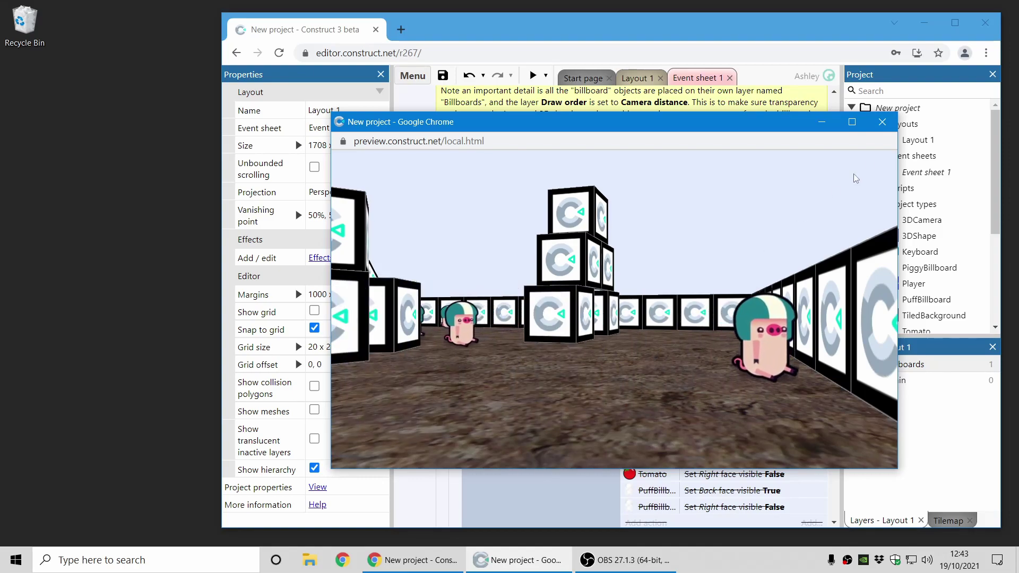
{"action": "left_click", "coordinate": [882, 121]}
Step: Close the First-person shooter project and return to the start page
{"action": "right_click", "coordinate": [901, 112]}
{"action": "left_click", "coordinate": [850, 254]}
{"action": "left_click", "coordinate": [675, 327]}
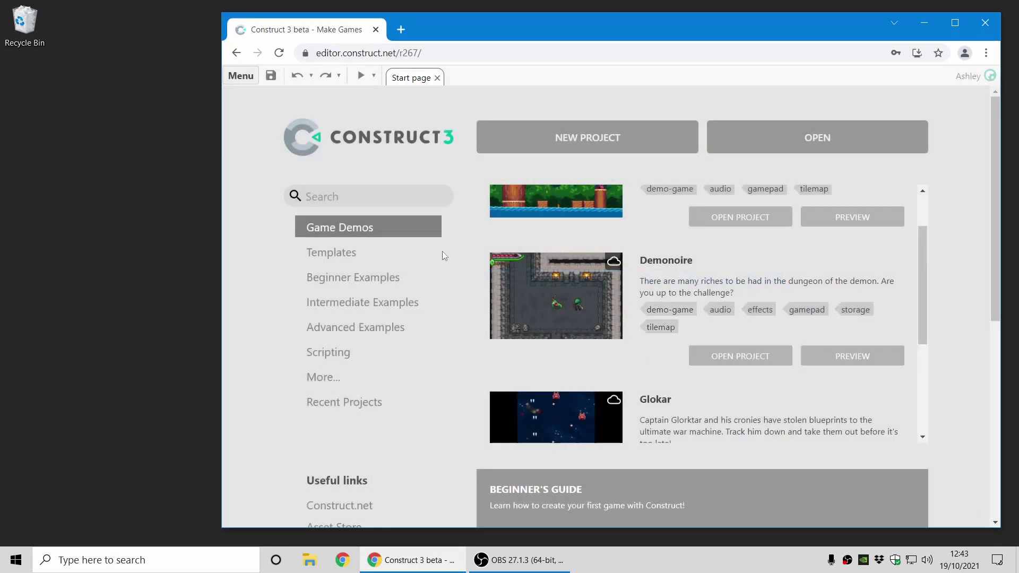
Step: Search the examples for "3d" and open the First-person platformer project
{"action": "left_click", "coordinate": [411, 197]}
{"action": "type", "text": "3d"}
{"action": "scroll", "coordinate": [744, 299], "scroll_direction": "down", "scroll_amount": 10}
{"action": "scroll", "coordinate": [763, 303], "scroll_direction": "down", "scroll_amount": 3}
{"action": "scroll", "coordinate": [763, 300], "scroll_direction": "up", "scroll_amount": 1}
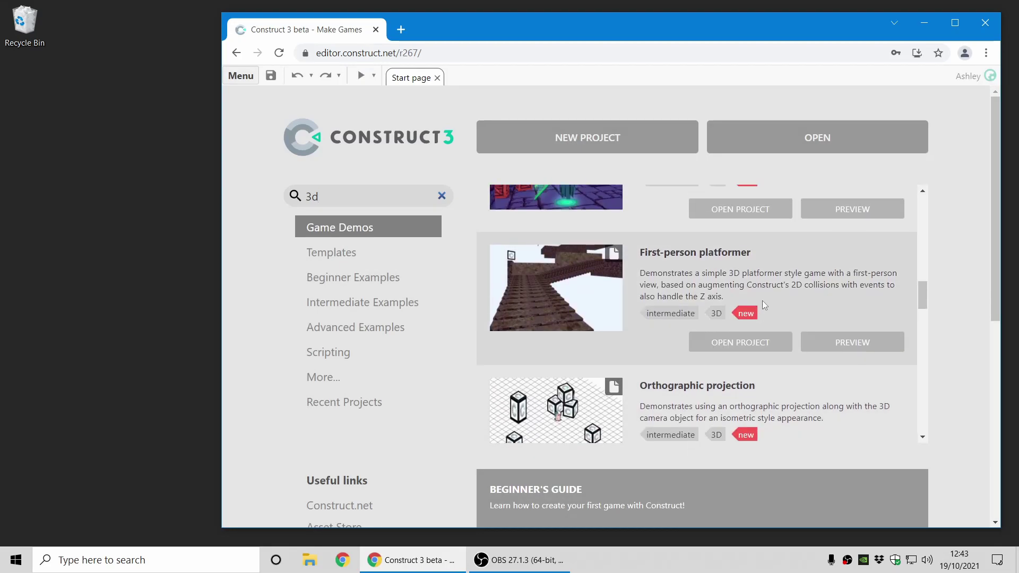
{"action": "left_click", "coordinate": [766, 344]}
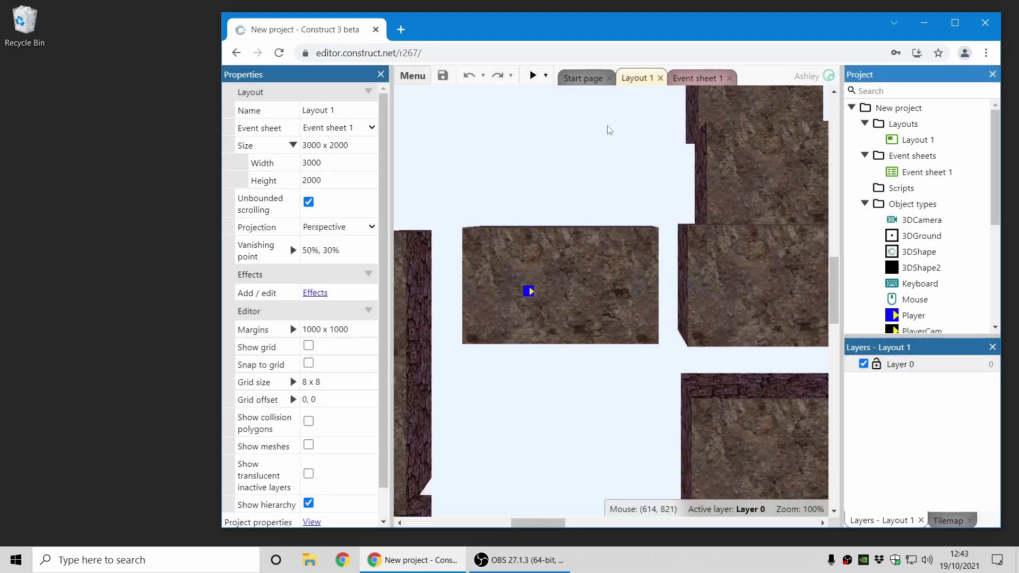
Step: Examine the Mouse look & controls group in Event sheet 1, including the mouse On movement event and its Rotate camera action
{"action": "left_click", "coordinate": [702, 79]}
{"action": "scroll", "coordinate": [724, 262], "scroll_direction": "down", "scroll_amount": 15}
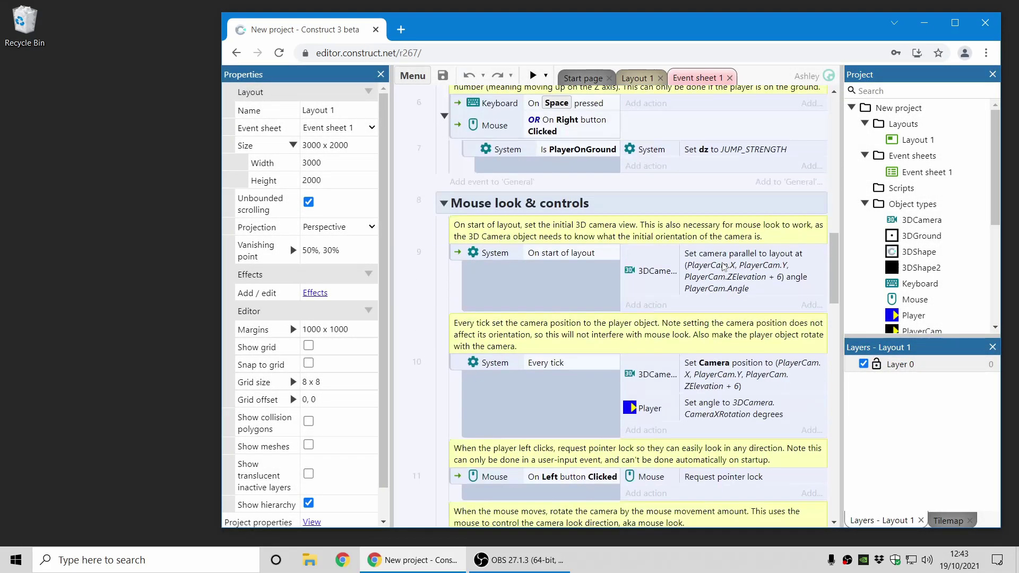
{"action": "scroll", "coordinate": [728, 271], "scroll_direction": "up", "scroll_amount": 3}
{"action": "scroll", "coordinate": [735, 277], "scroll_direction": "down", "scroll_amount": 2}
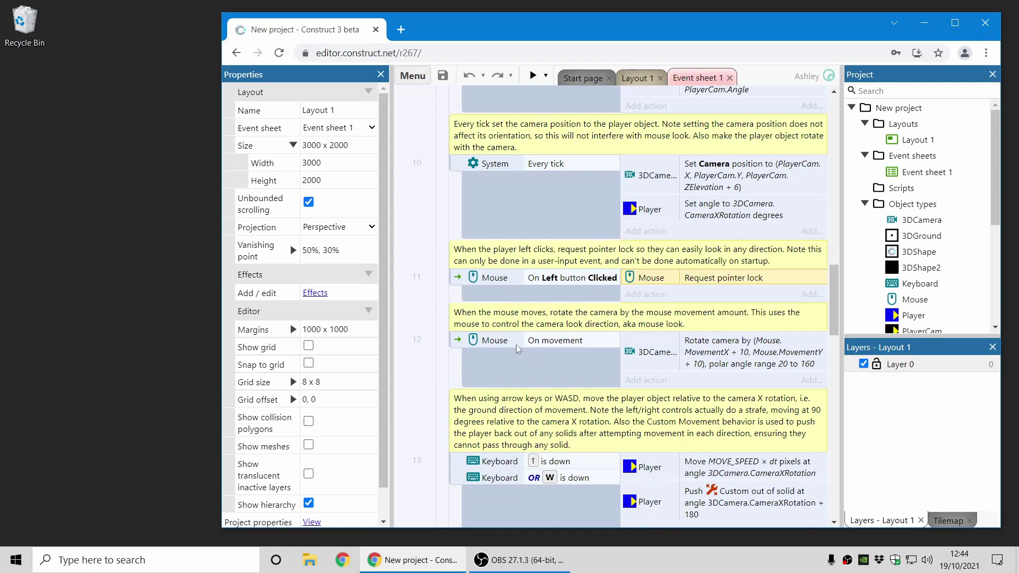
{"action": "left_click", "coordinate": [555, 352]}
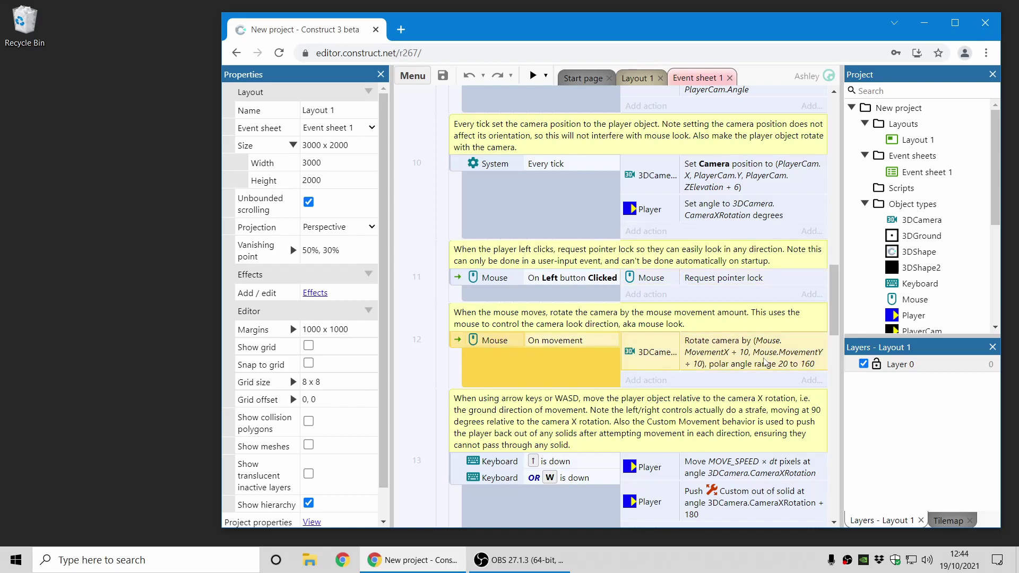
{"action": "left_click", "coordinate": [764, 363]}
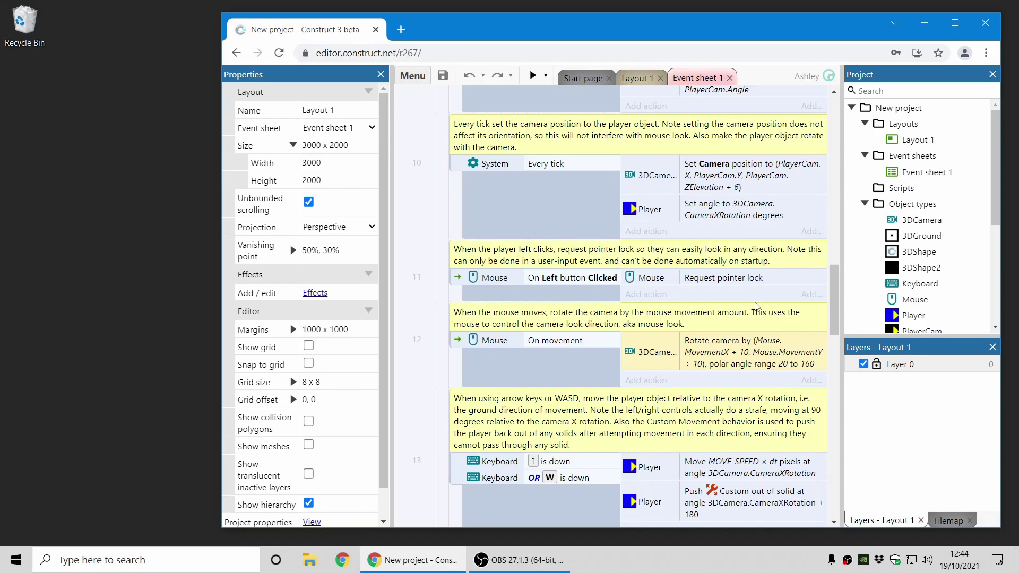
Step: Preview the First-person platformer project, capture the mouse for looking around, and walk forward across the stone platforms
{"action": "left_click", "coordinate": [532, 76]}
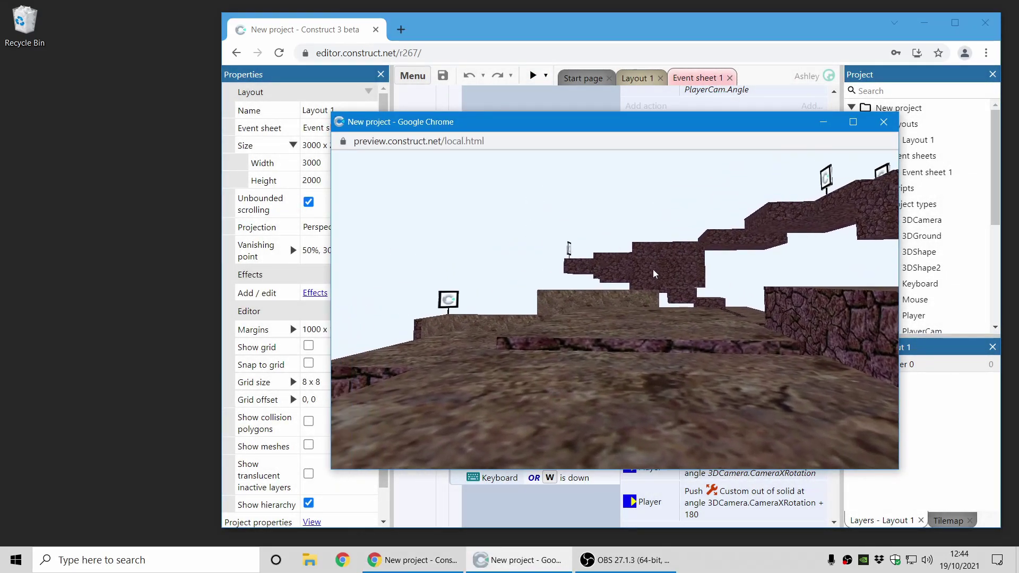
{"action": "left_click", "coordinate": [679, 307]}
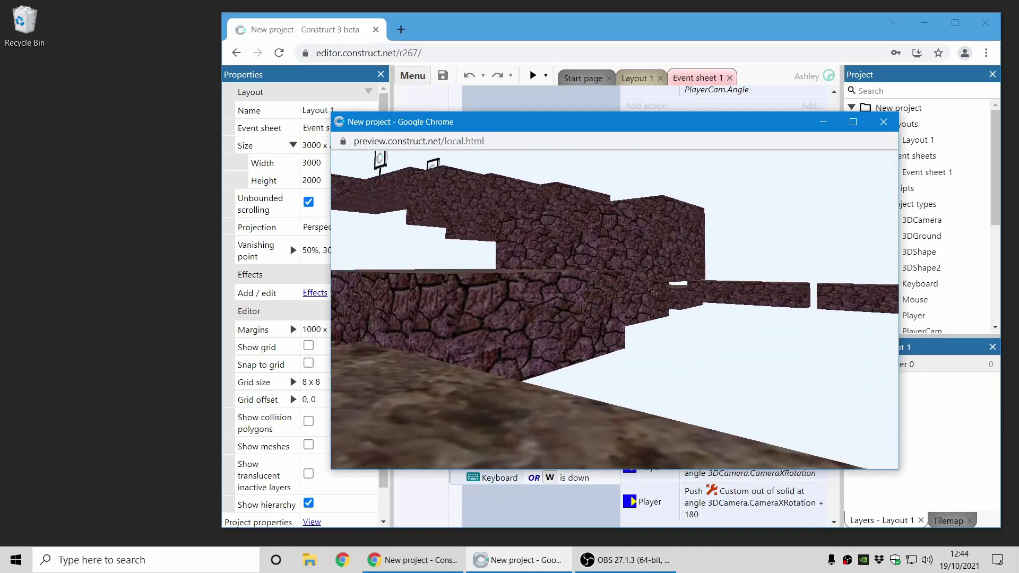
{"action": "key", "text": "w"}
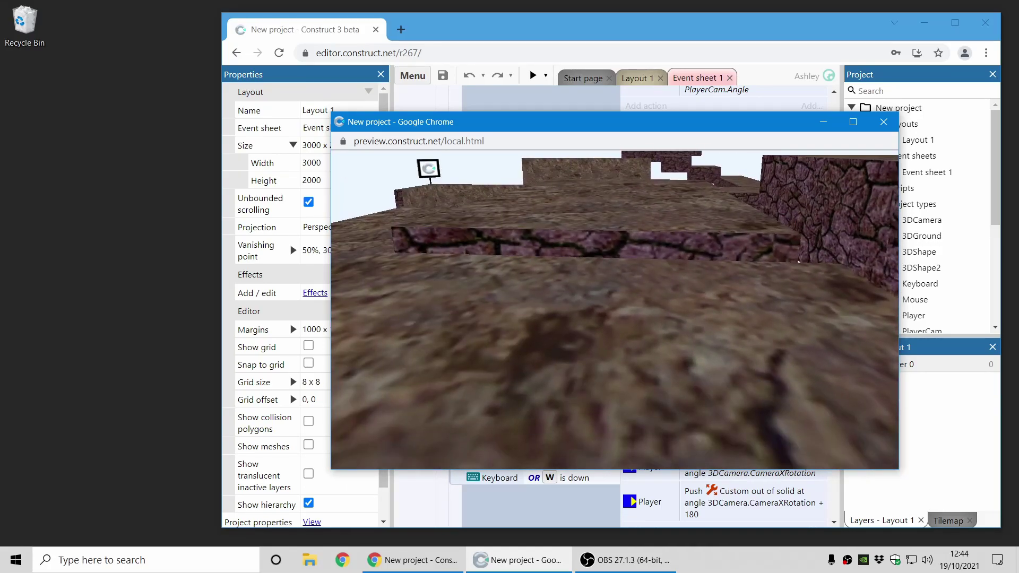
{"action": "key", "text": "w"}
{"action": "key", "text": "w"}
{"action": "key", "text": "w"}
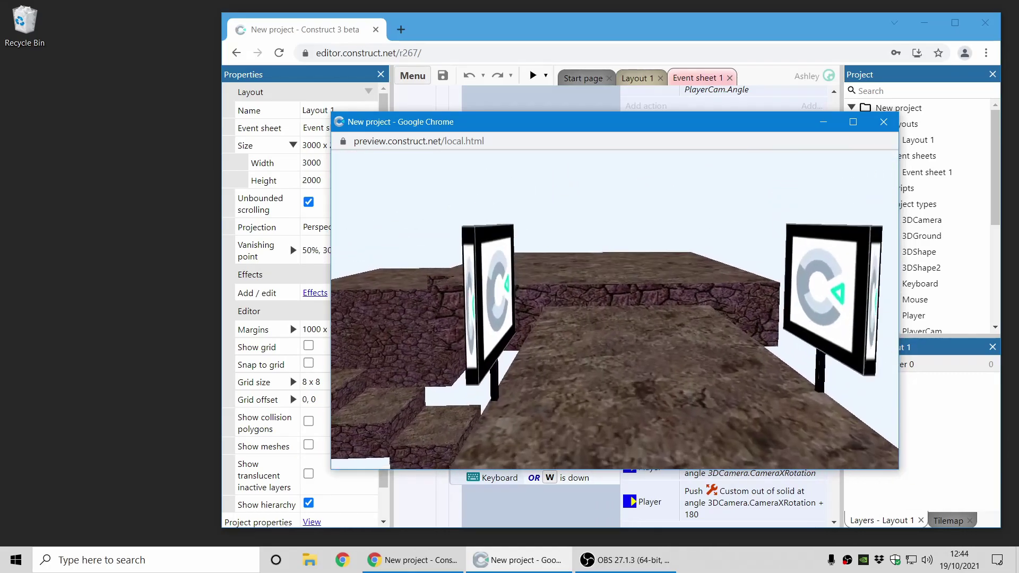
{"action": "key", "text": "w"}
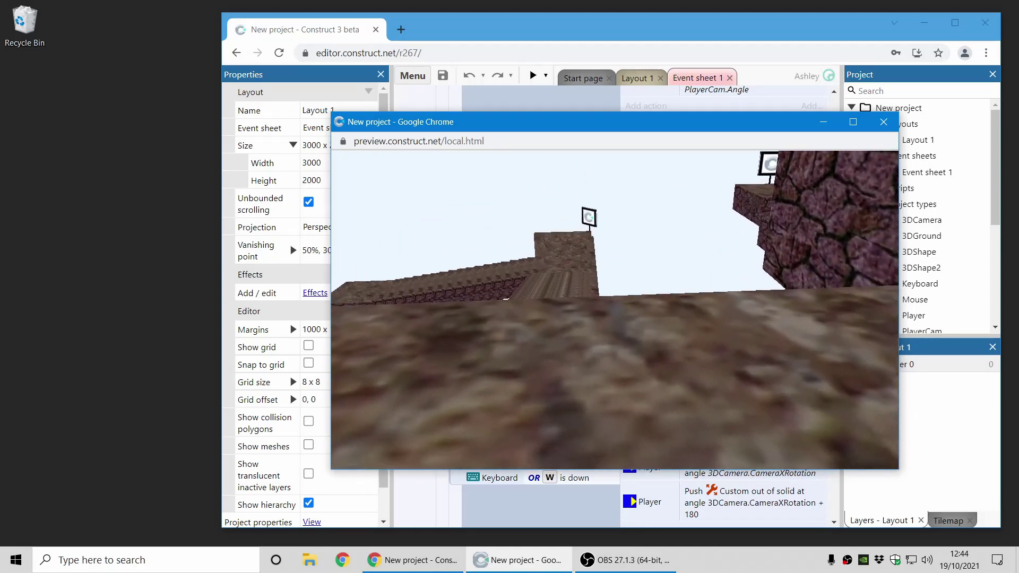
{"action": "key", "text": "w"}
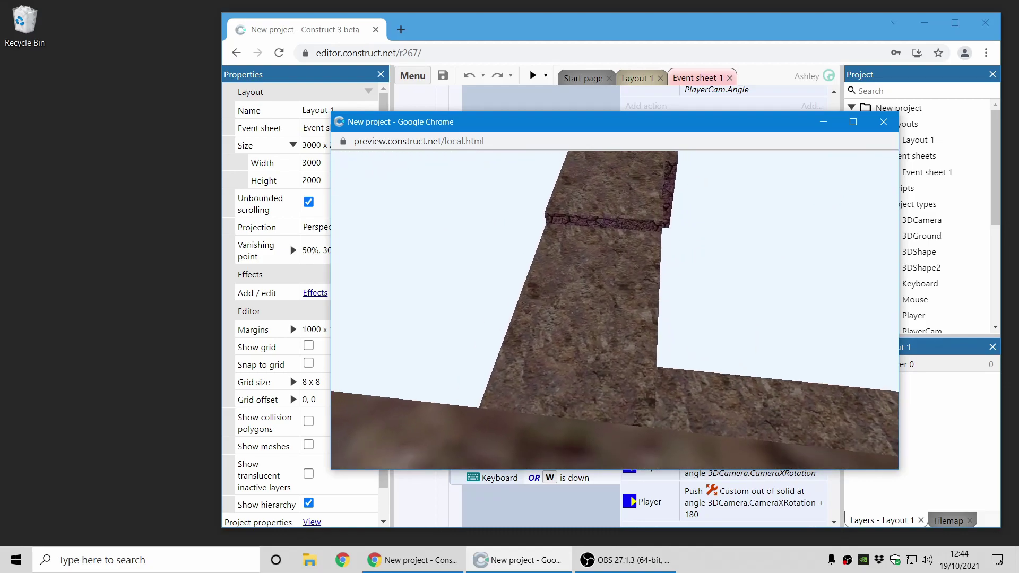
Step: Step back, jump onto the lower walkway, and walk along the stairs towards the Construct logo sign in the platformer preview
{"action": "key", "text": "s"}
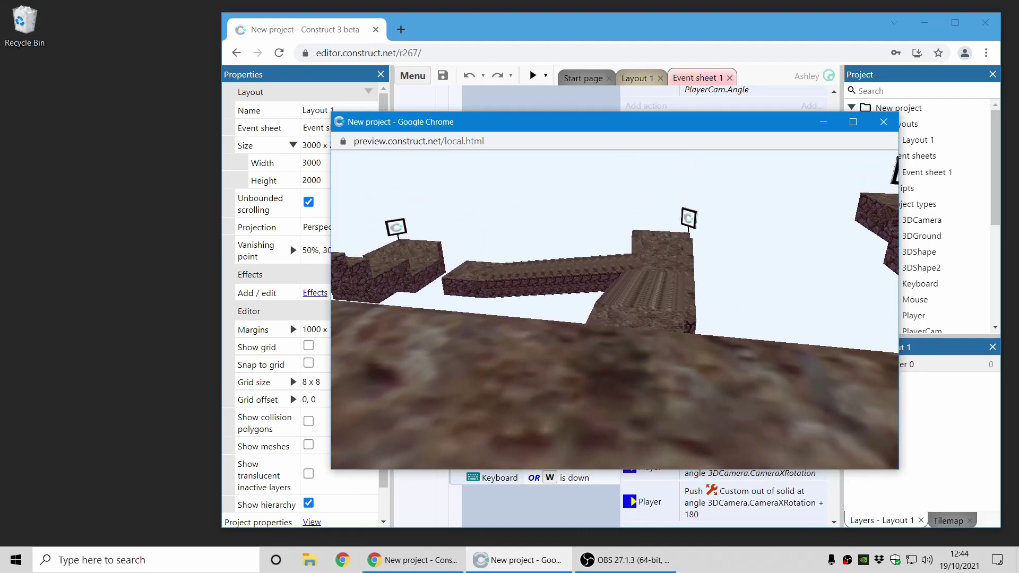
{"action": "key", "text": "w"}
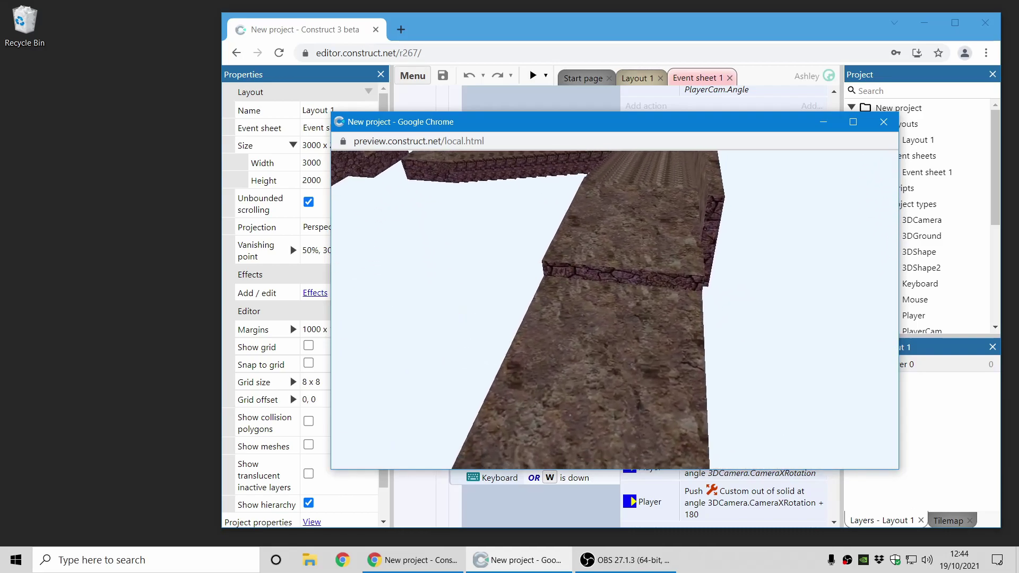
{"action": "key", "text": "w"}
{"action": "key", "text": "space"}
{"action": "key", "text": "w"}
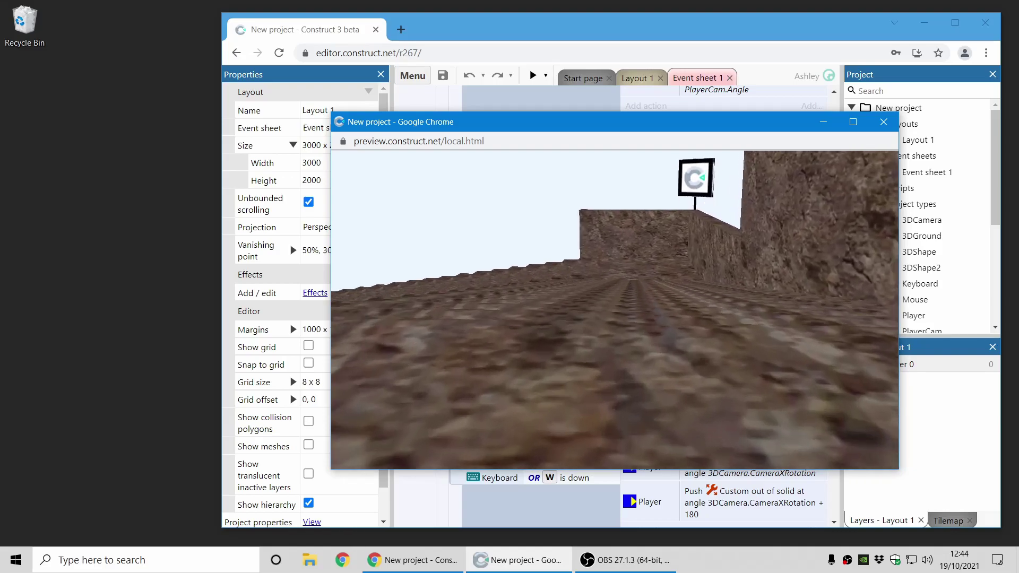
{"action": "key", "text": "w"}
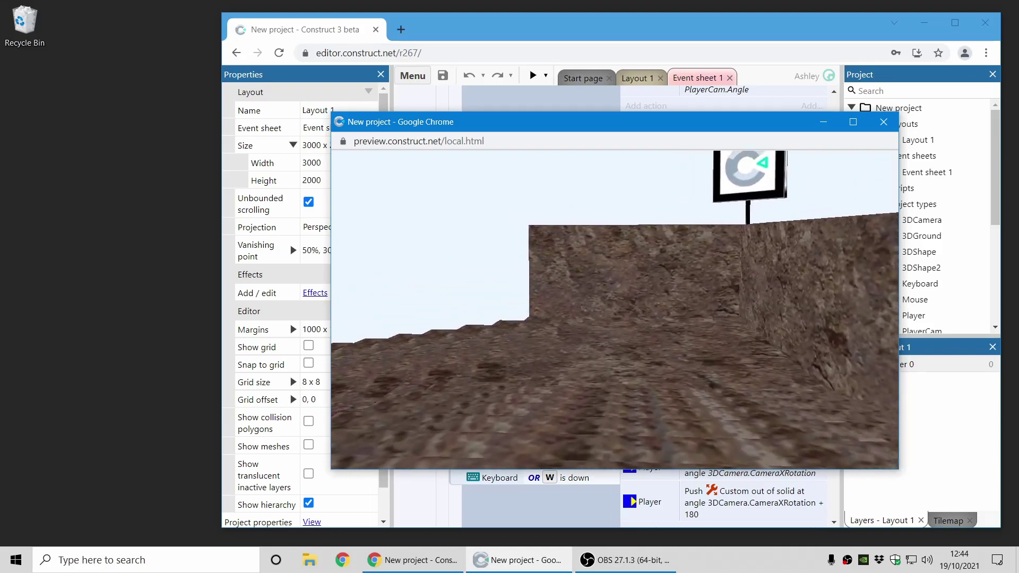
{"action": "key", "text": "w"}
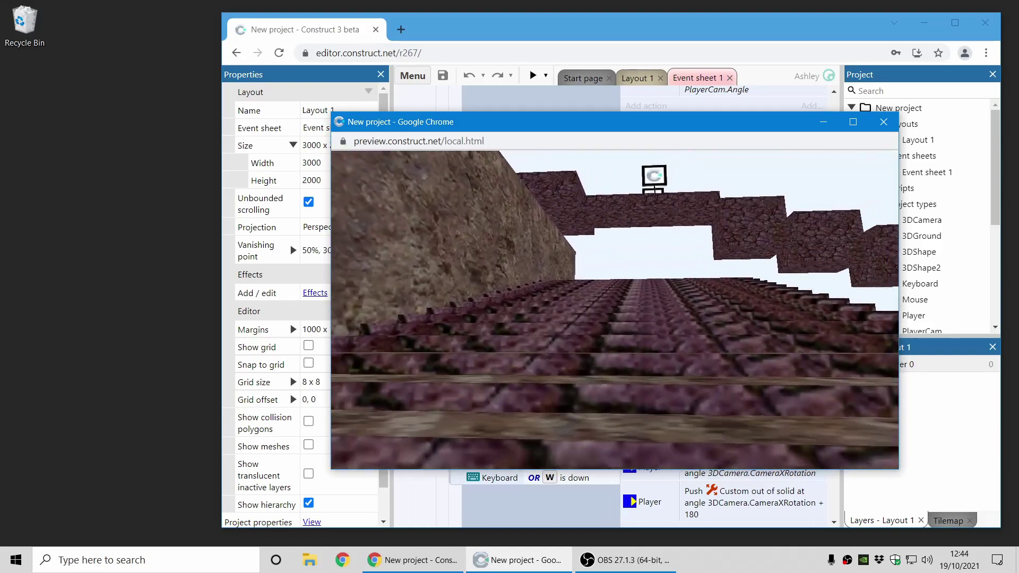
{"action": "key", "text": "w"}
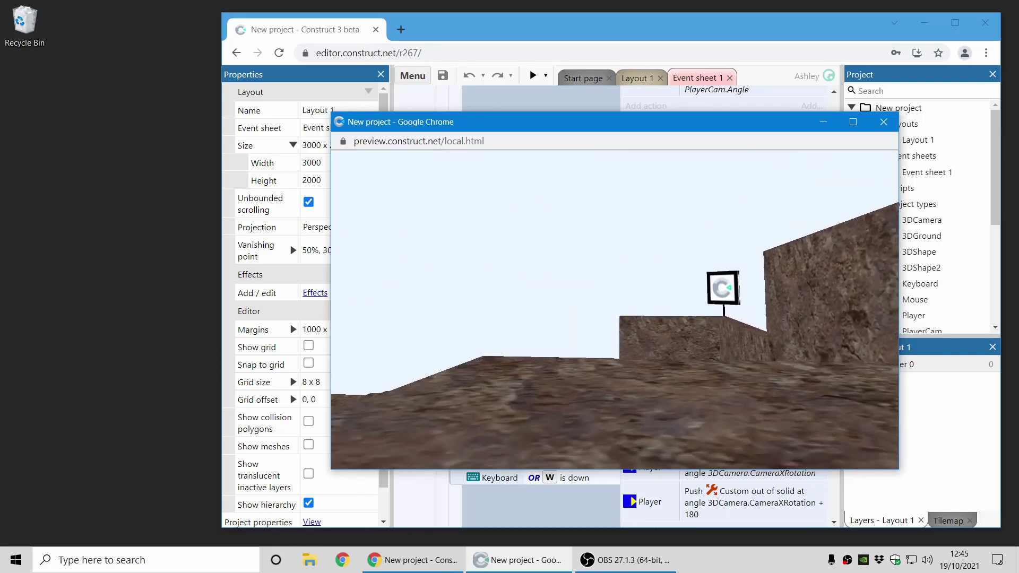
{"action": "key", "text": "w"}
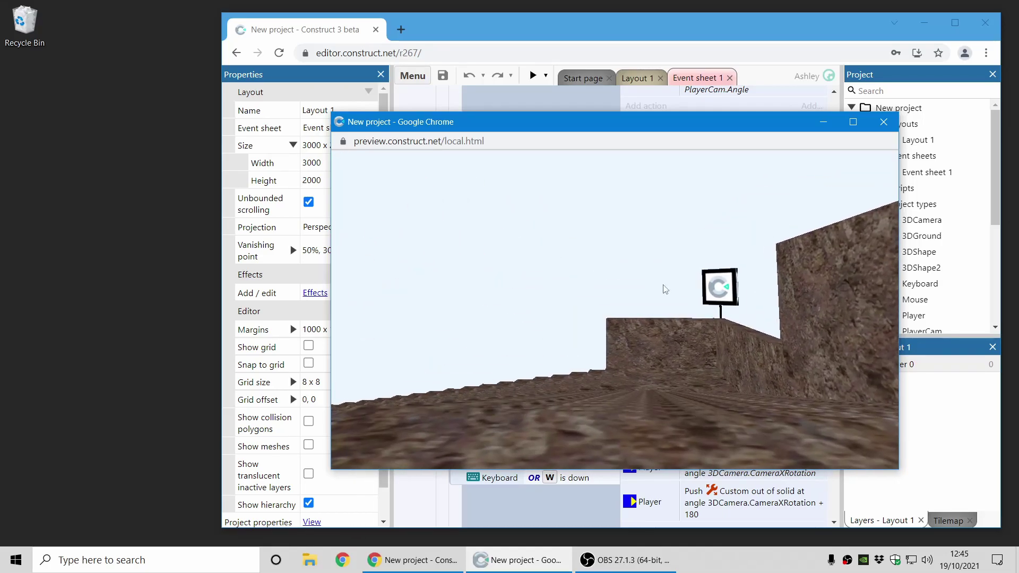
Step: Close the preview and the First-person platformer project
{"action": "left_click", "coordinate": [884, 122]}
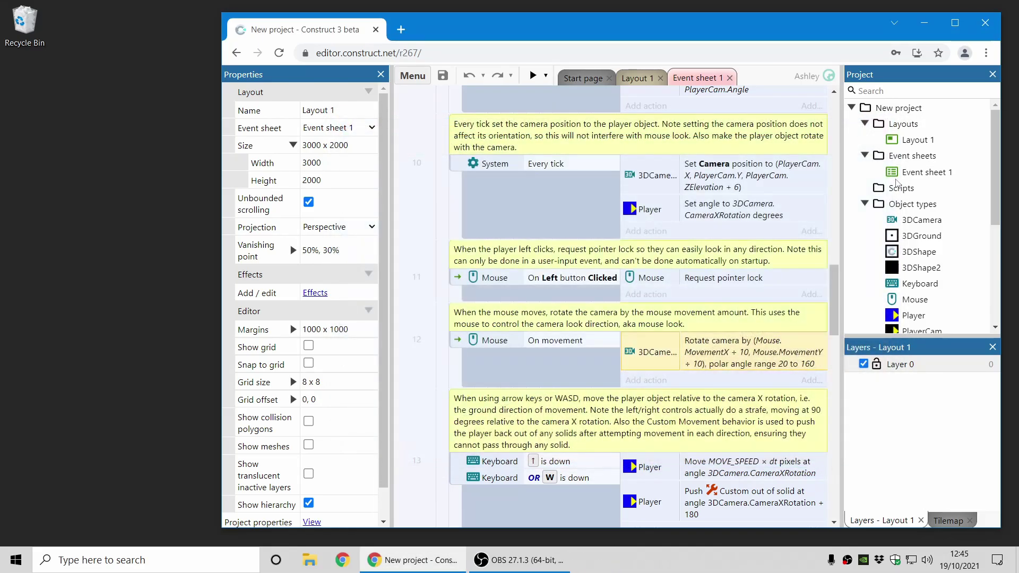
{"action": "right_click", "coordinate": [899, 108]}
{"action": "left_click", "coordinate": [863, 247]}
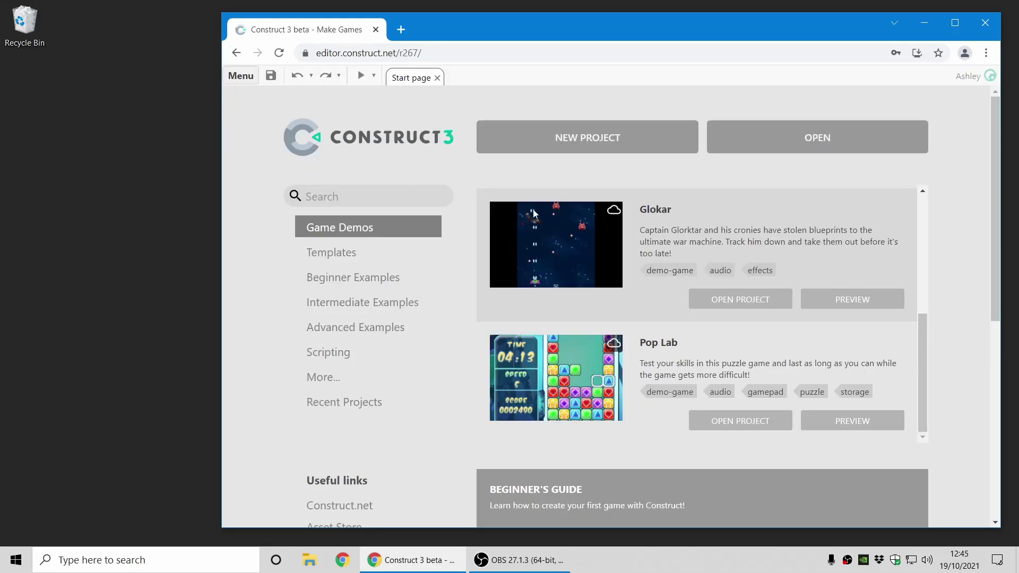
Step: Search the examples for "ortho" and open the Orthographic projection project
{"action": "type", "text": "3d"}
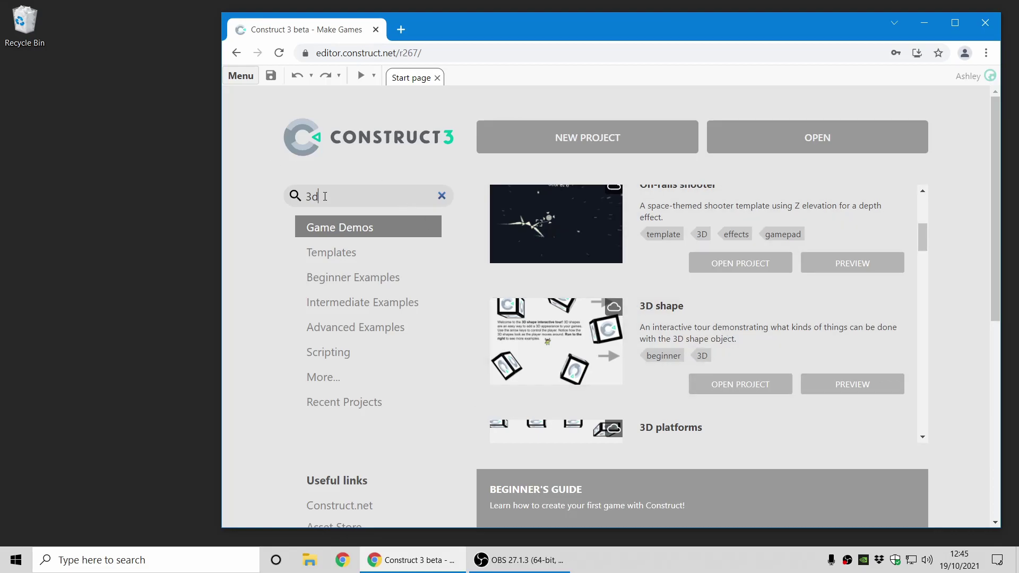
{"action": "type", "text": "ortho"}
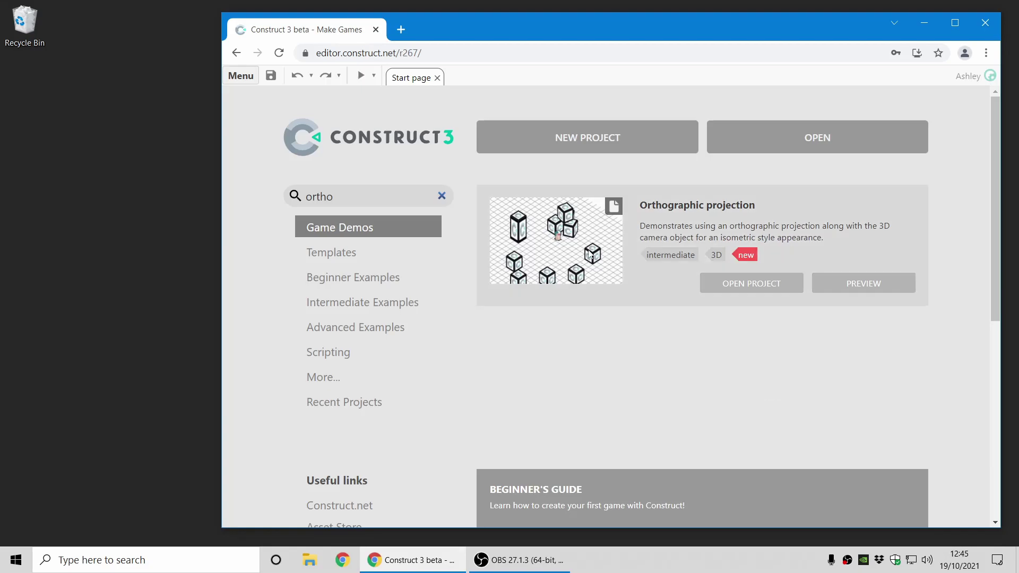
{"action": "left_click", "coordinate": [730, 287]}
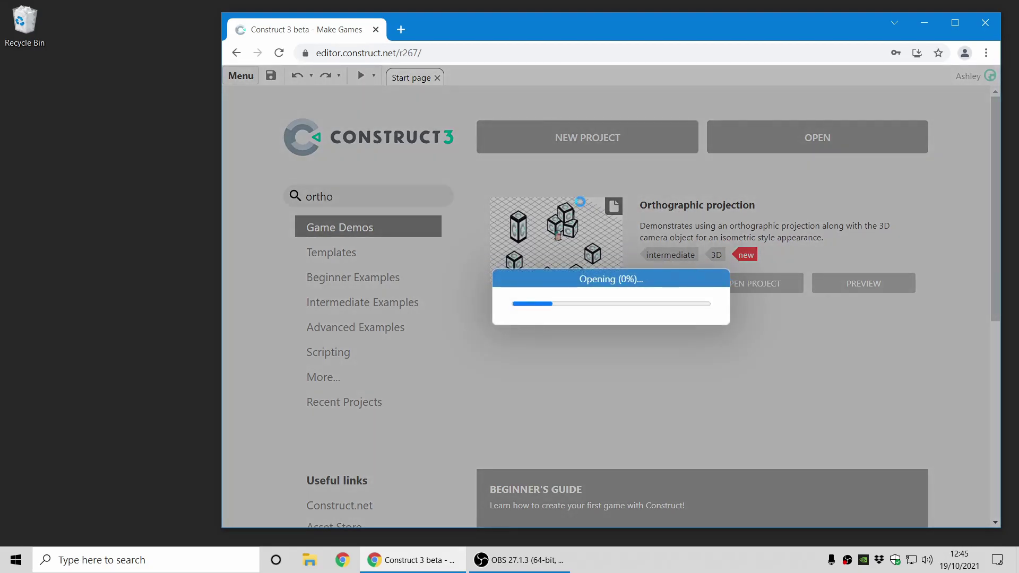
Step: Preview the Orthographic projection project, switch it to perspective projection, and move the character around among the boxes
{"action": "mouse_move", "coordinate": [542, 228]}
{"action": "middle_mouse_down"}
{"action": "mouse_move", "coordinate": [592, 252]}
{"action": "mouse_move", "coordinate": [553, 240]}
{"action": "middle_mouse_up"}
{"action": "left_click", "coordinate": [533, 75]}
{"action": "key", "text": "p"}
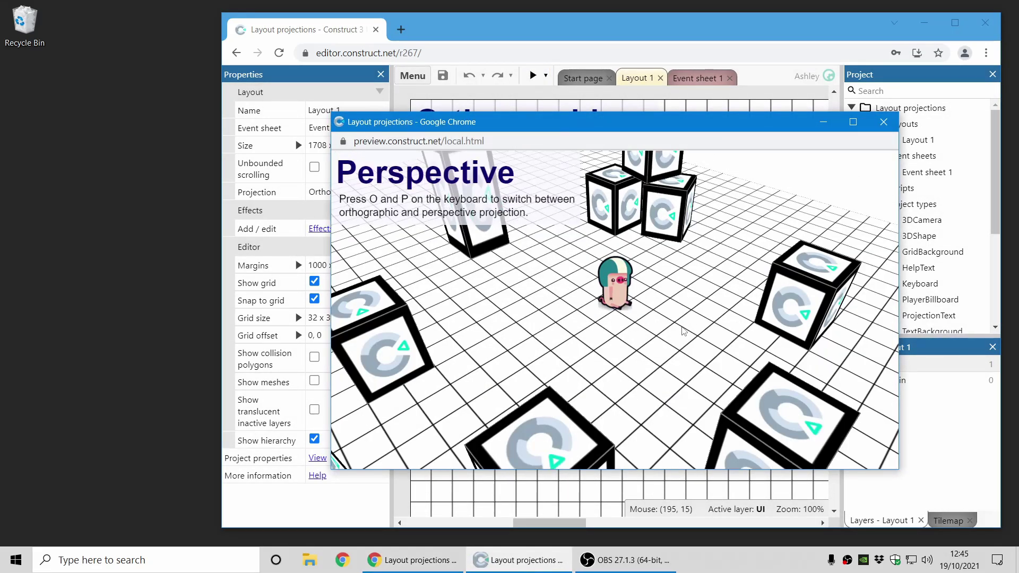
{"action": "key", "text": "Up"}
{"action": "key", "text": "Left"}
{"action": "key", "text": "Down"}
{"action": "key", "text": "Right"}
{"action": "key", "text": "Up"}
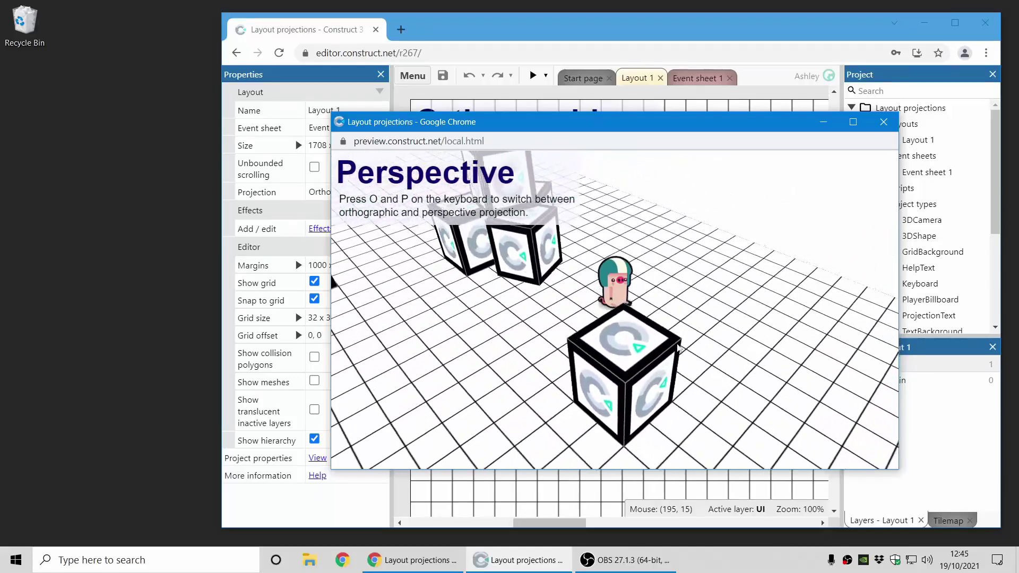
{"action": "key", "text": "Left"}
{"action": "key", "text": "Down"}
{"action": "key", "text": "Left"}
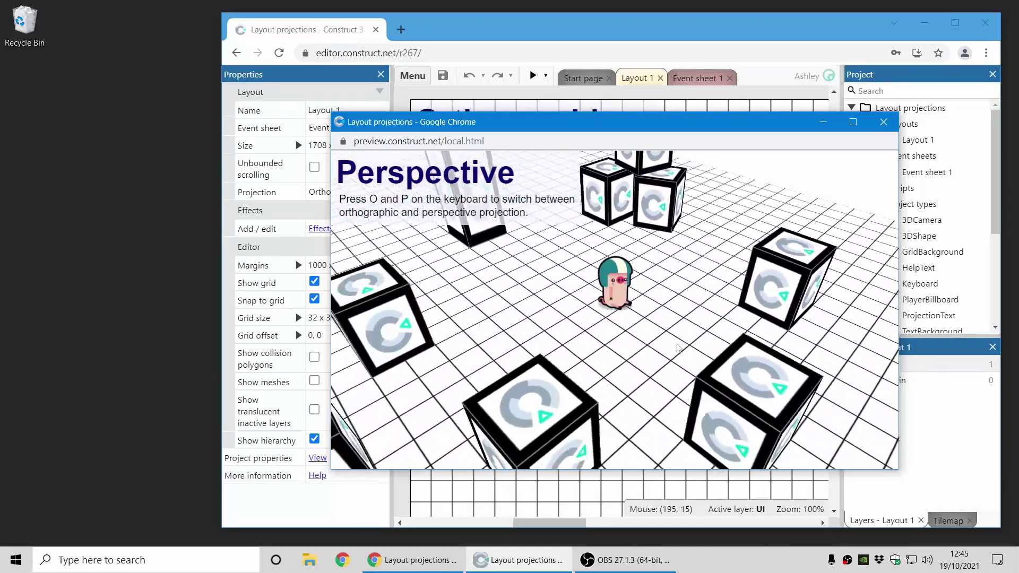
{"action": "key", "text": "Right"}
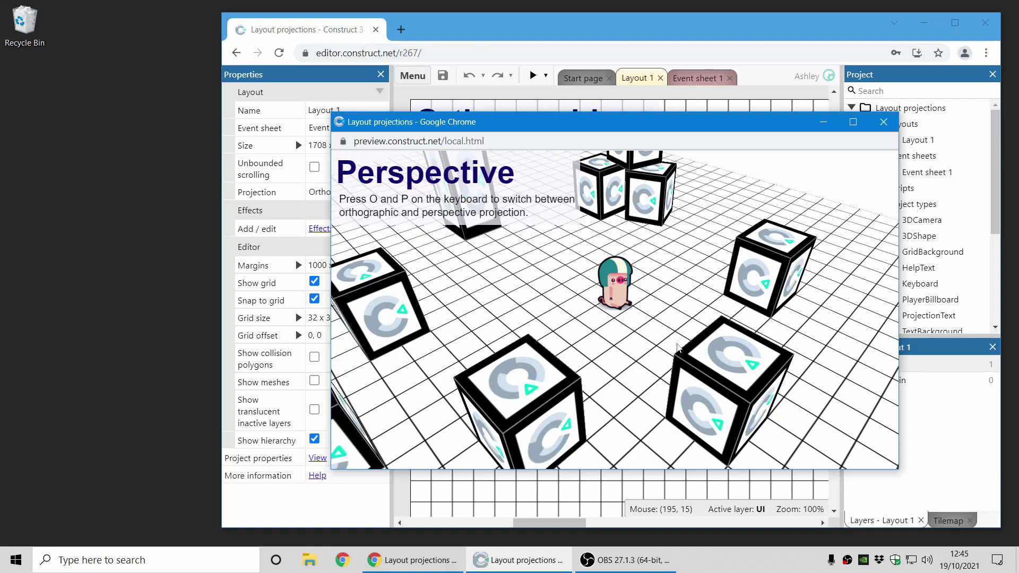
Step: Switch the preview to orthographic projection and move the character around the stacked boxes
{"action": "key", "text": "o"}
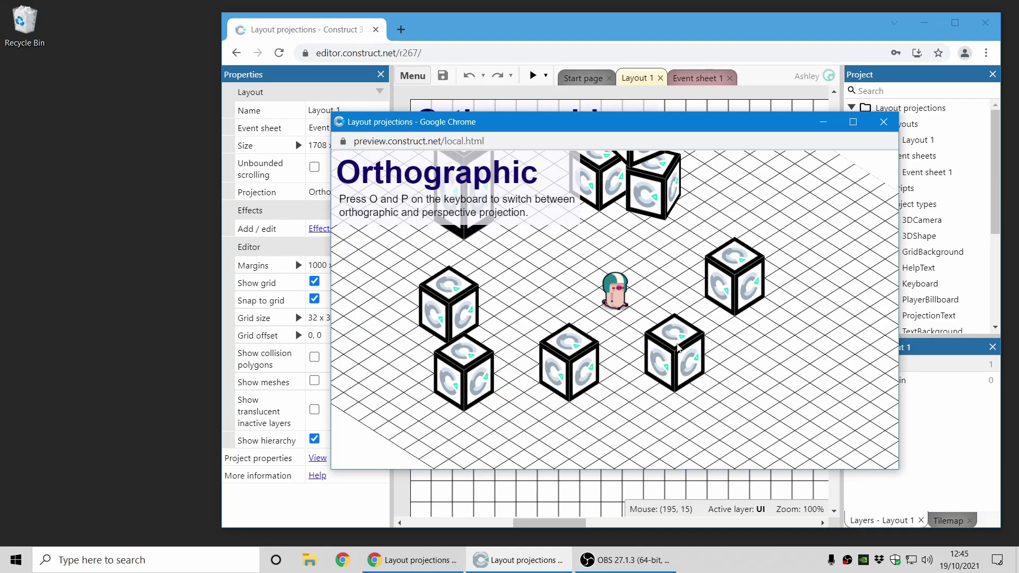
{"action": "key", "text": "Up"}
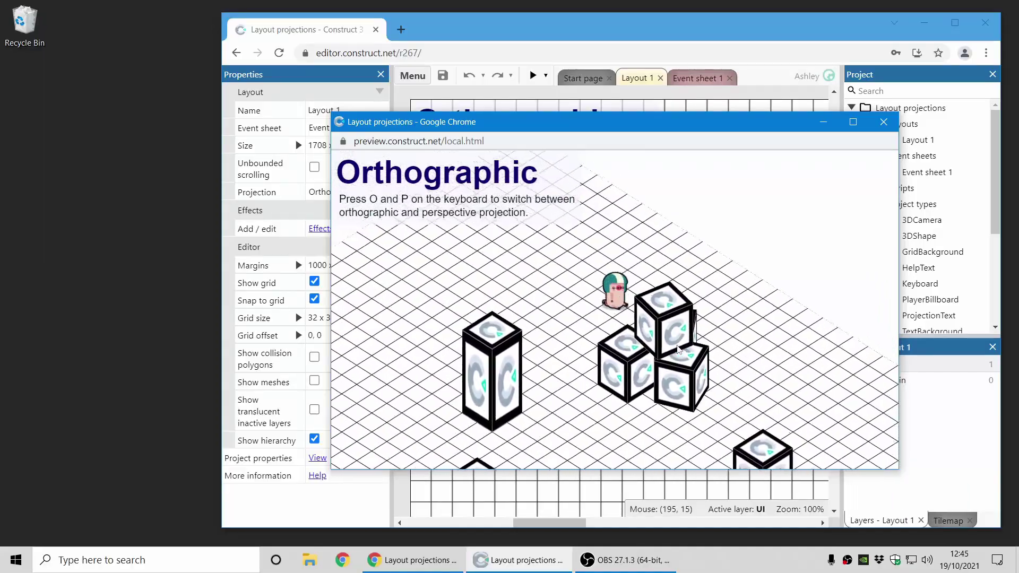
{"action": "key", "text": "Right"}
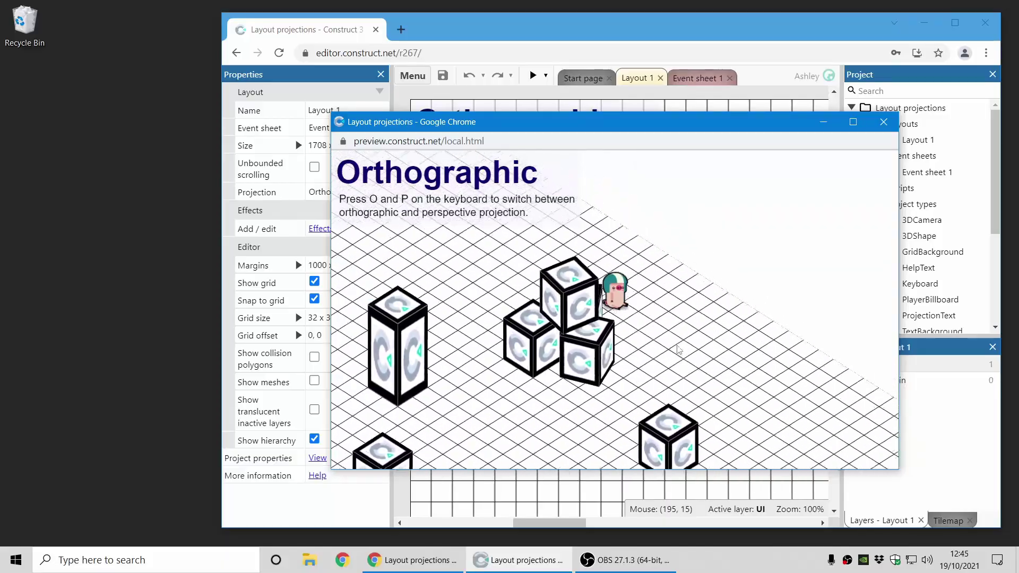
{"action": "key", "text": "Right"}
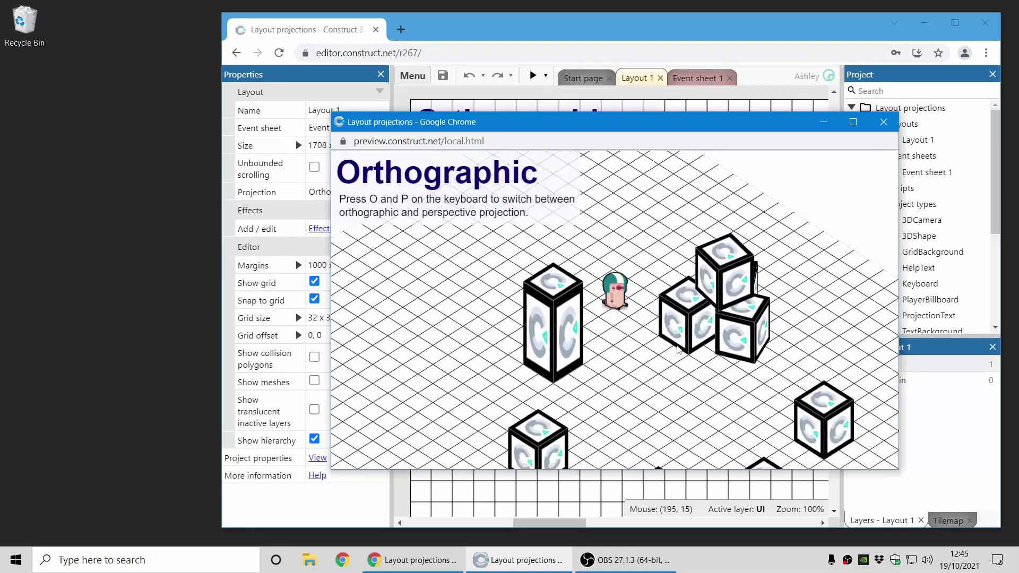
{"action": "key", "text": "Right"}
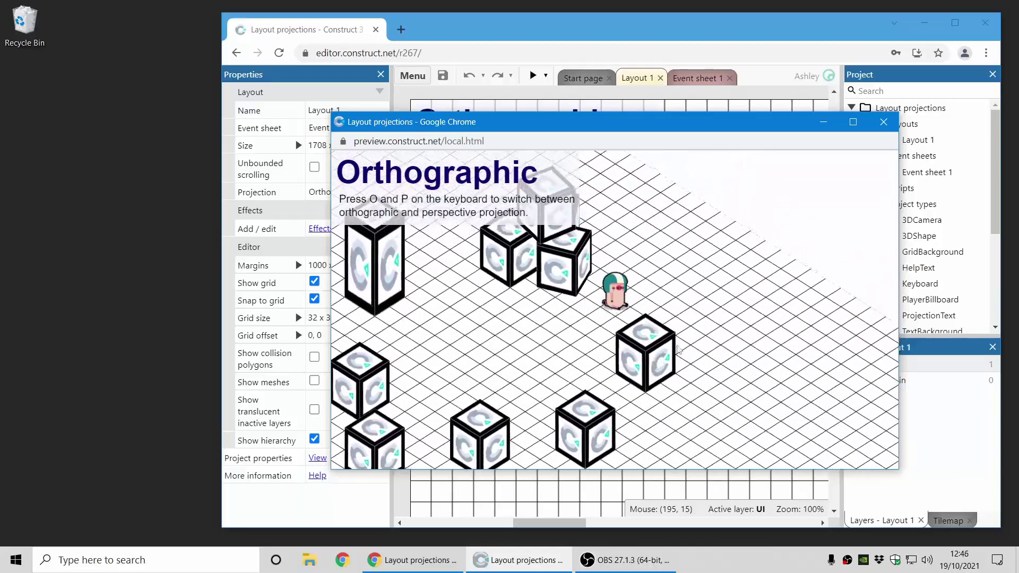
{"action": "key", "text": "Left"}
{"action": "key", "text": "Down"}
{"action": "key", "text": "Right"}
{"action": "key", "text": "Right"}
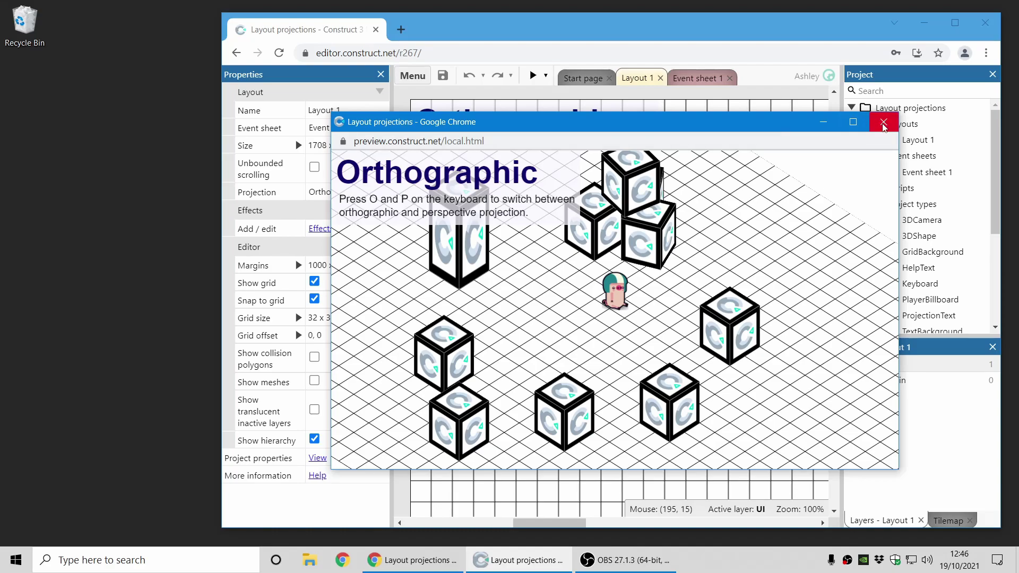
Step: Close the preview and the Layout projections project
{"action": "left_click", "coordinate": [884, 123]}
{"action": "right_click", "coordinate": [894, 108]}
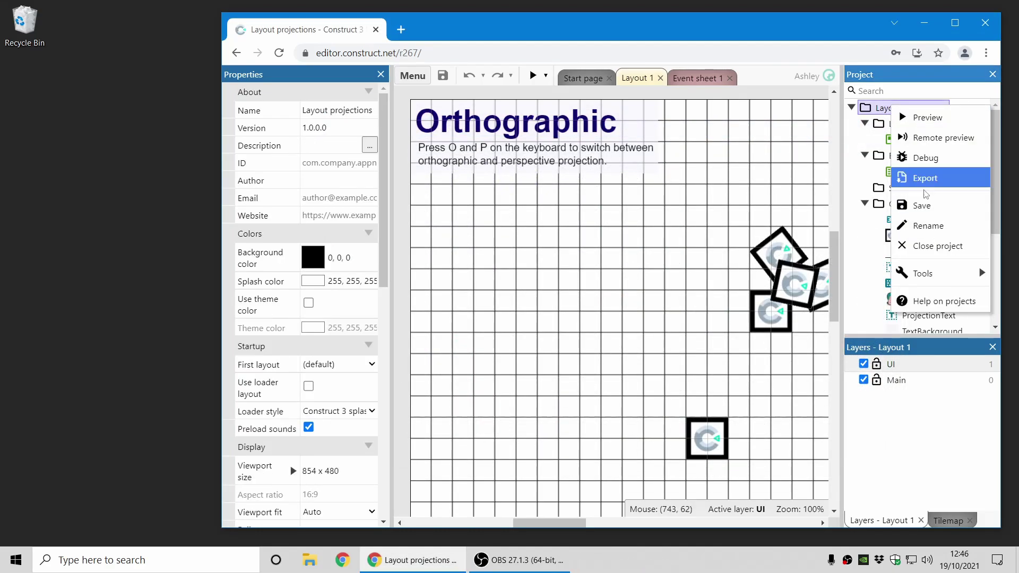
{"action": "left_click", "coordinate": [938, 246]}
Step: Search the examples for "3d" and find the 8-sided billboard example
{"action": "left_click", "coordinate": [356, 201]}
{"action": "type", "text": "3d"}
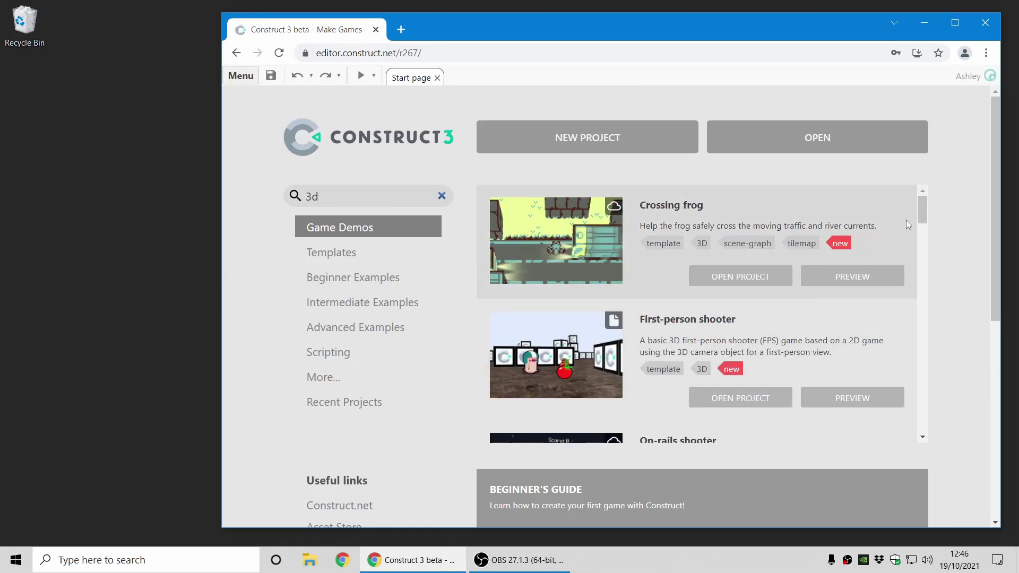
{"action": "scroll", "coordinate": [844, 260], "scroll_direction": "down", "scroll_amount": 2}
{"action": "scroll", "coordinate": [832, 272], "scroll_direction": "down", "scroll_amount": 7}
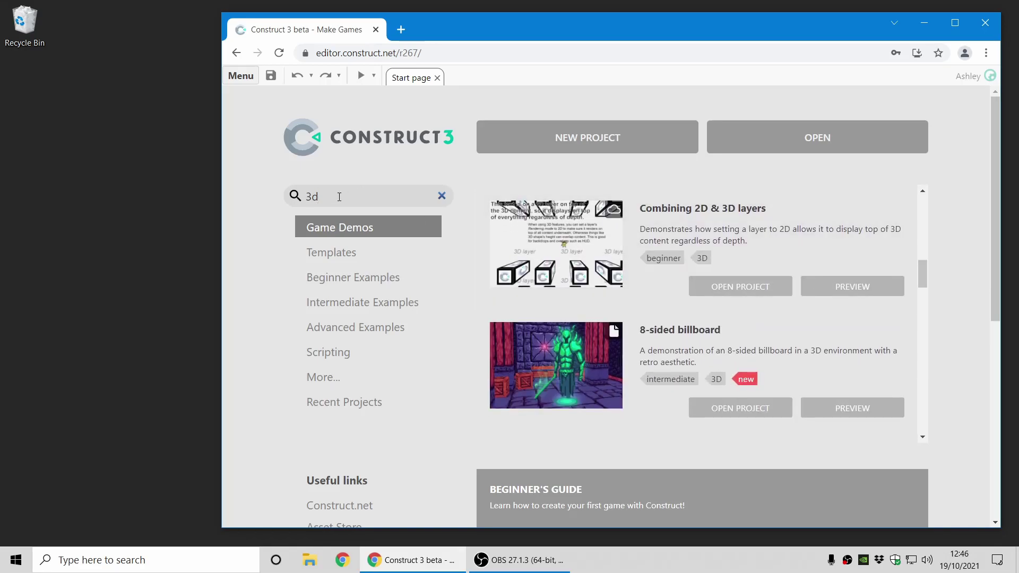
{"action": "scroll", "coordinate": [766, 254], "scroll_direction": "down", "scroll_amount": 1}
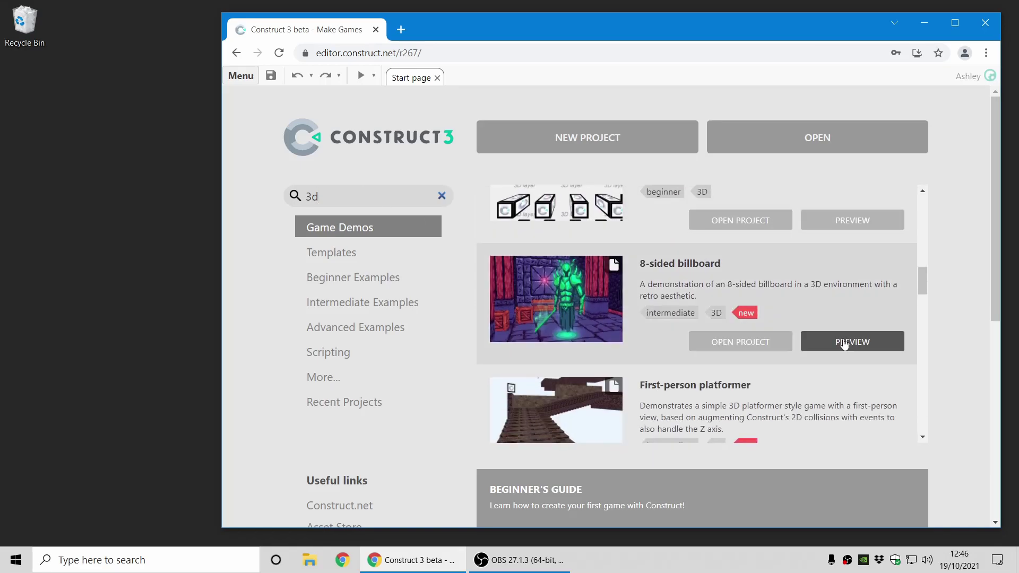
Step: Preview the 8-sided billboard example, rotate the camera around the character, and close the preview
{"action": "left_click", "coordinate": [847, 342]}
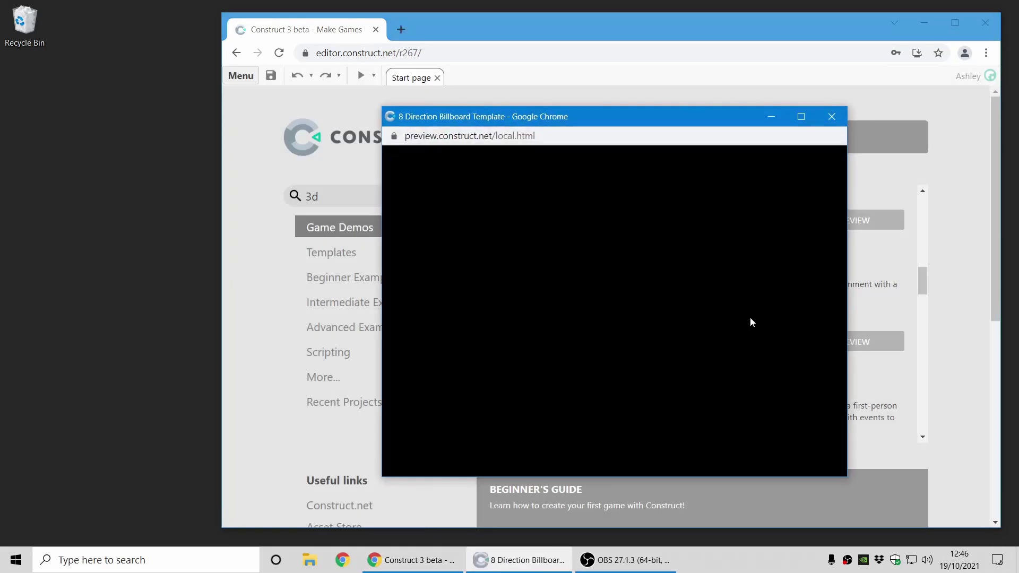
{"action": "key", "text": "Left"}
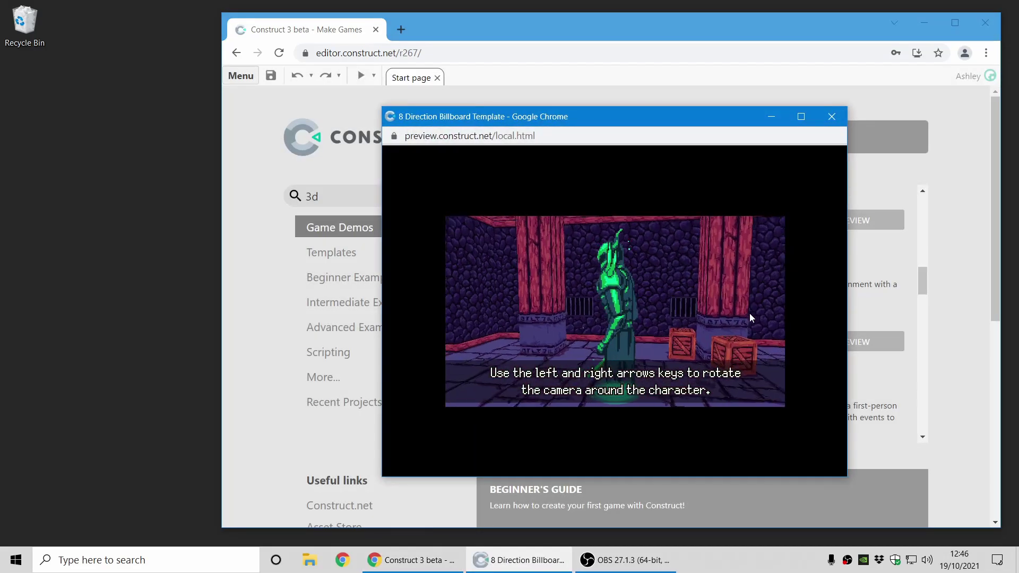
{"action": "left_click", "coordinate": [832, 116]}
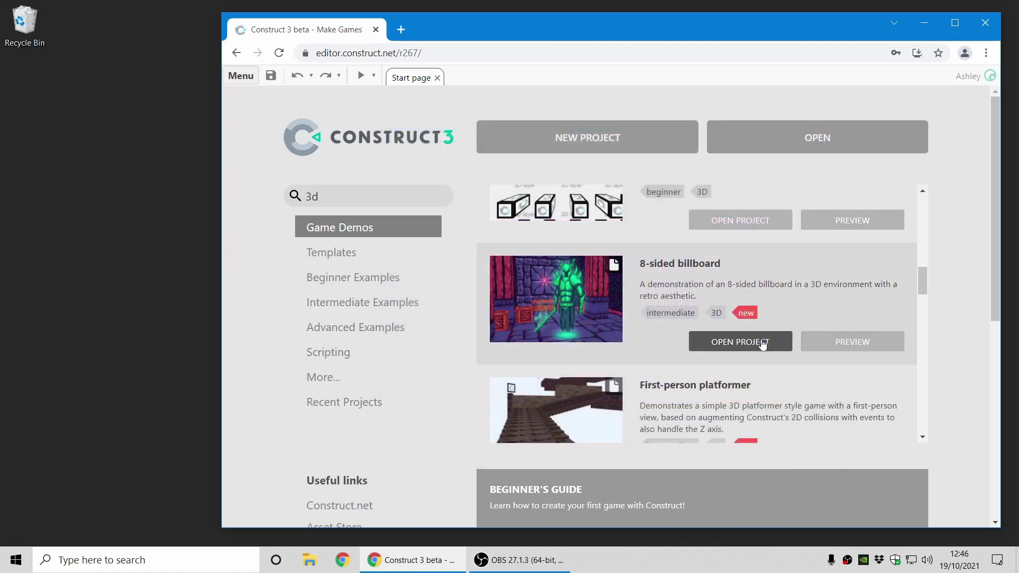
Step: Find the Ground shift example in the filtered list and preview it in a maximized window
{"action": "scroll", "coordinate": [764, 342], "scroll_direction": "down", "scroll_amount": 4}
{"action": "scroll", "coordinate": [763, 343], "scroll_direction": "down", "scroll_amount": 12}
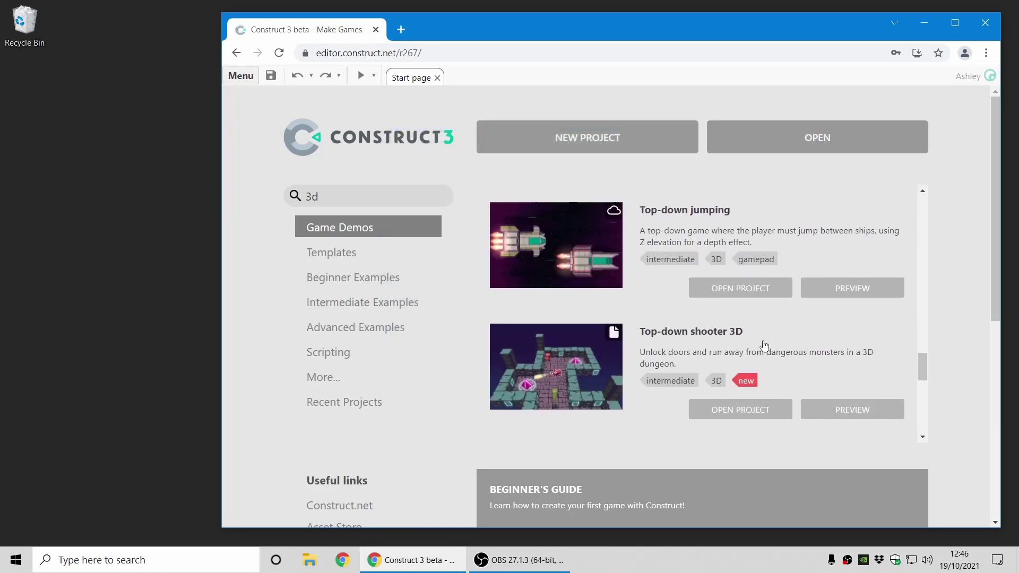
{"action": "scroll", "coordinate": [763, 344], "scroll_direction": "down", "scroll_amount": 1}
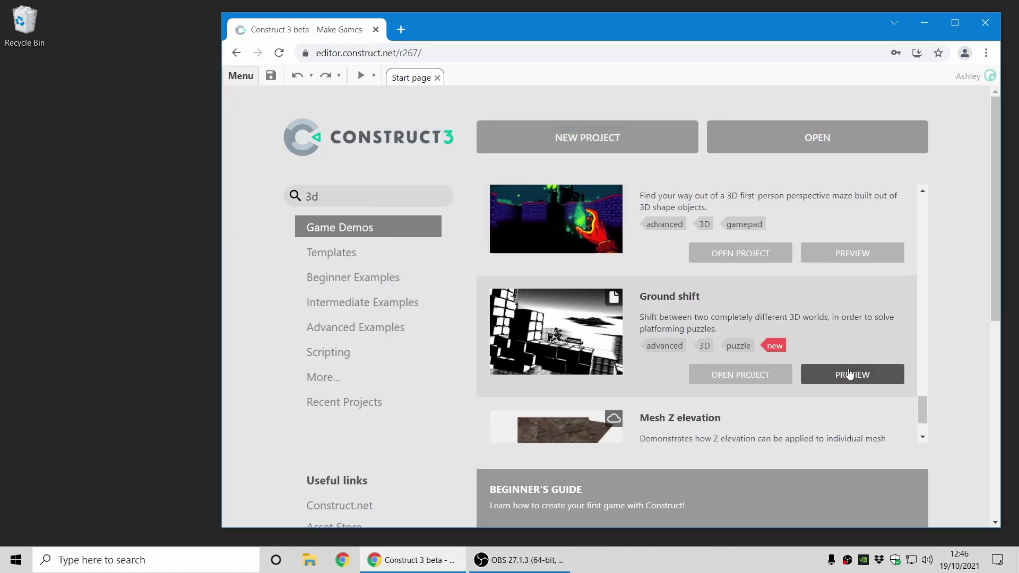
{"action": "left_click", "coordinate": [850, 374]}
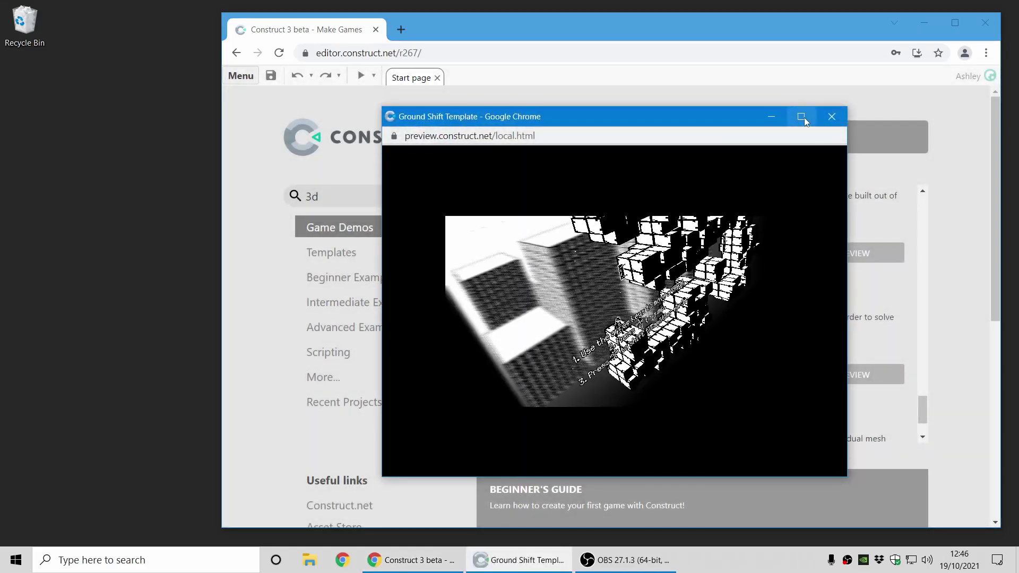
{"action": "left_click", "coordinate": [803, 114]}
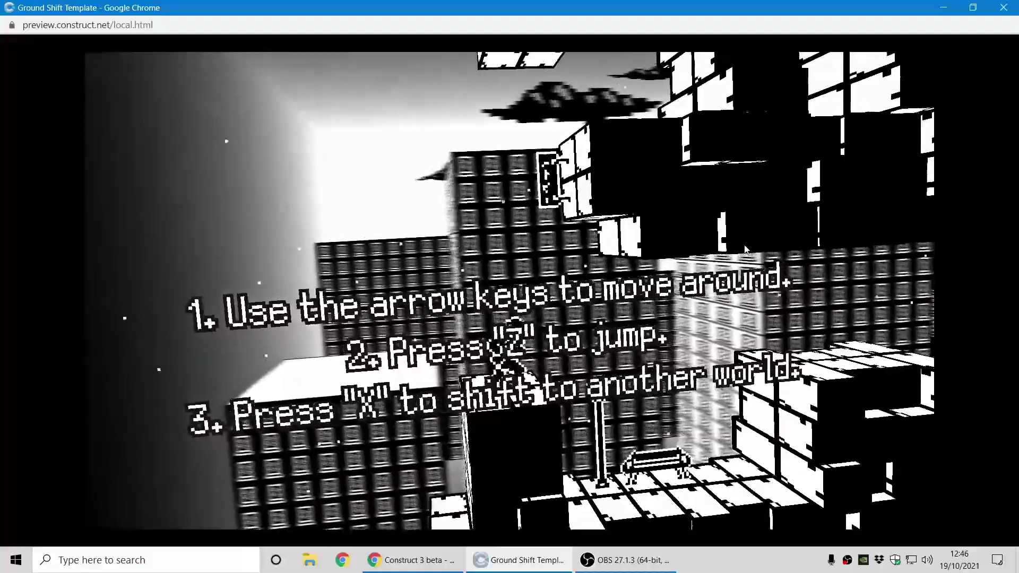
Step: Play the Ground shift preview, moving, jumping and shifting repeatedly between the two worlds, and close it
{"action": "key", "text": "Right"}
{"action": "key", "text": "z"}
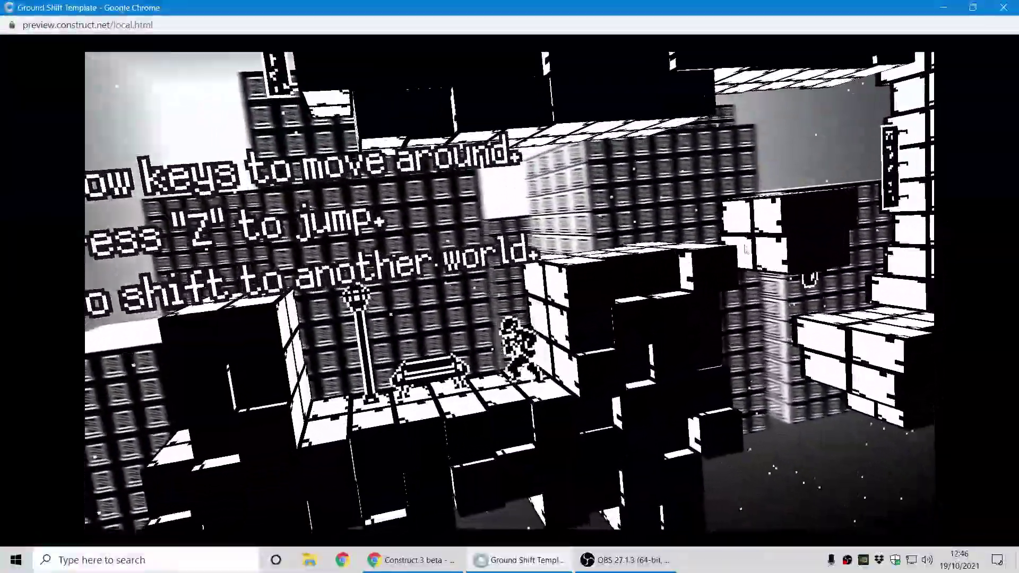
{"action": "key", "text": "x"}
{"action": "key", "text": "Right"}
{"action": "key", "text": "z"}
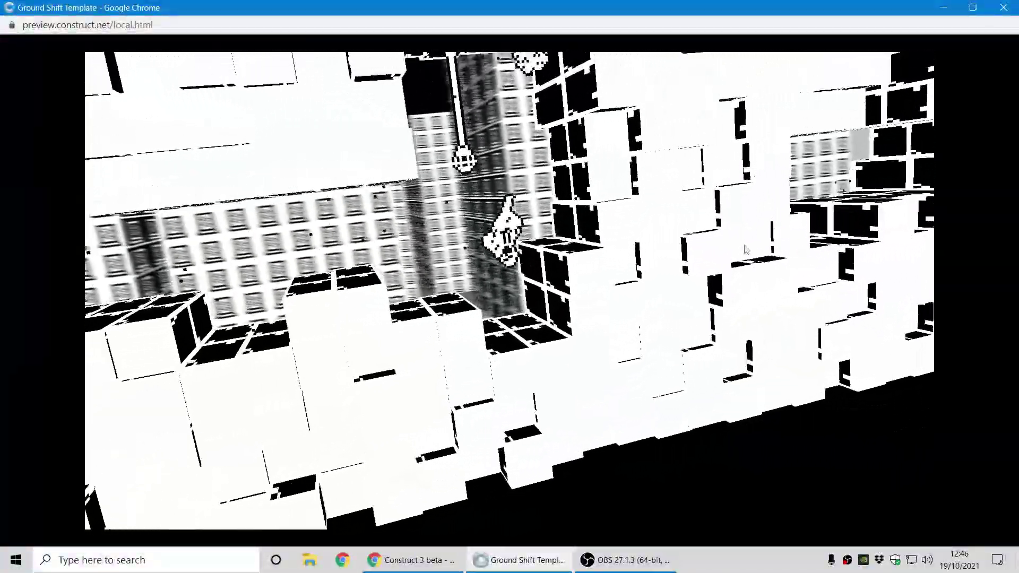
{"action": "key", "text": "x"}
{"action": "key", "text": "x"}
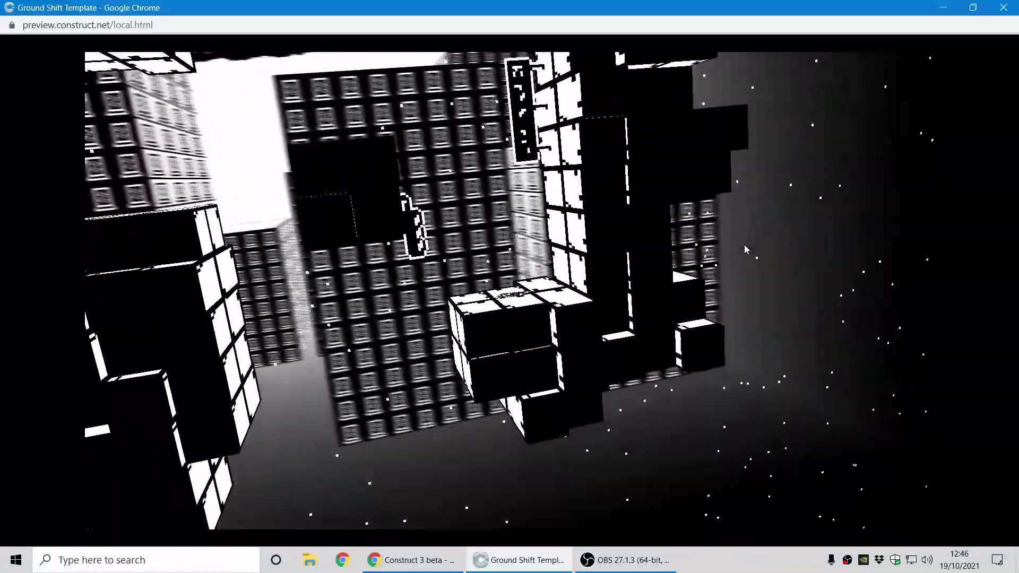
{"action": "key", "text": "x"}
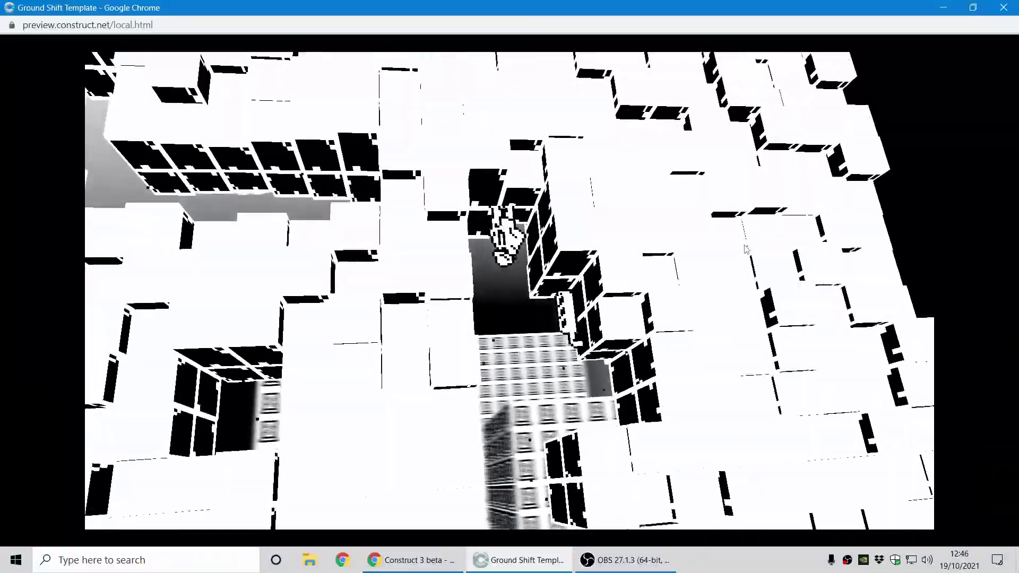
{"action": "key", "text": "x"}
{"action": "key", "text": "Left"}
{"action": "key", "text": "Up"}
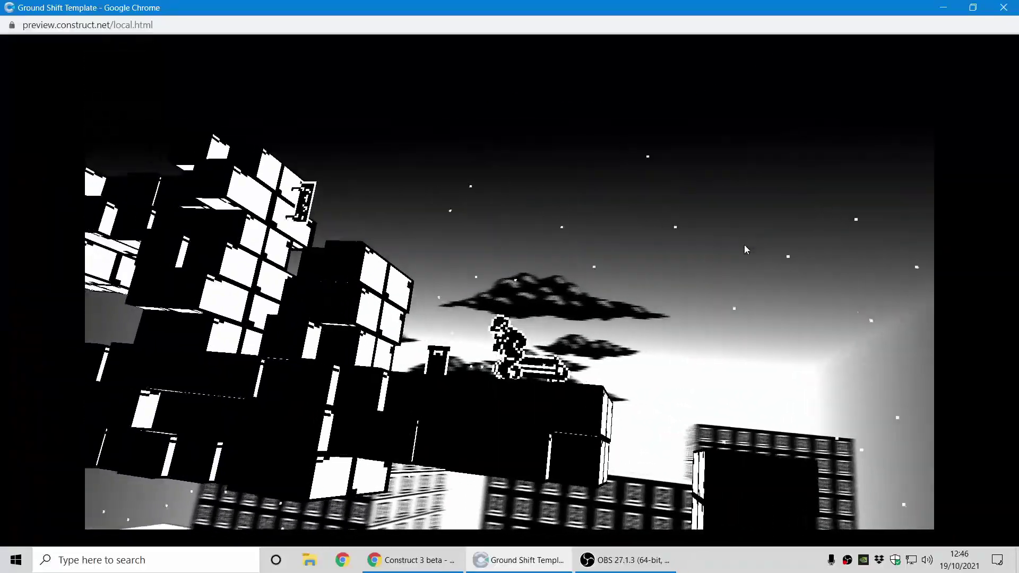
{"action": "left_click", "coordinate": [1004, 7]}
Step: Find the Top-down shooter 3D example and preview it in a maximized window
{"action": "scroll", "coordinate": [767, 331], "scroll_direction": "up", "scroll_amount": 4}
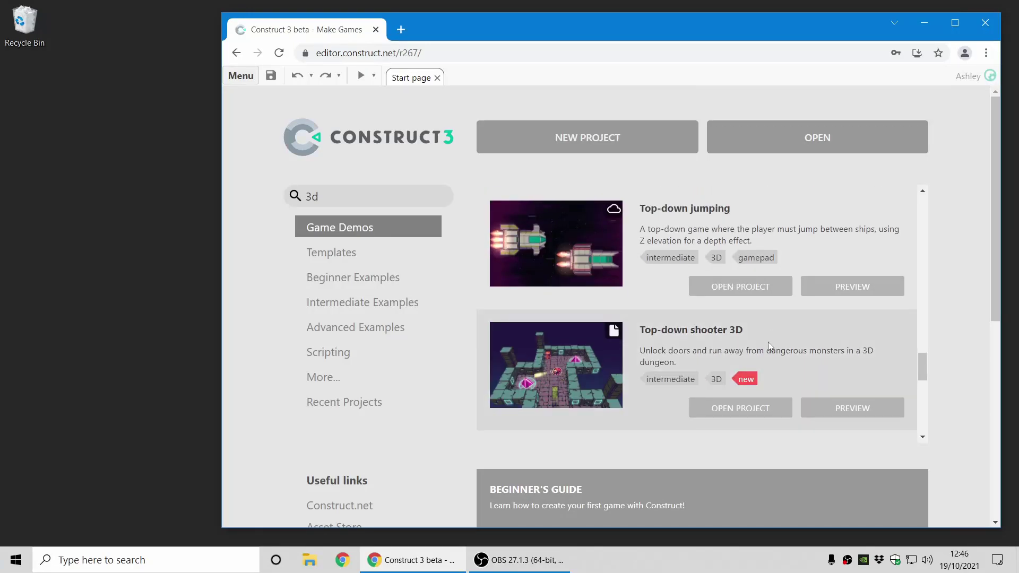
{"action": "scroll", "coordinate": [796, 324], "scroll_direction": "down", "scroll_amount": 1}
{"action": "left_click", "coordinate": [844, 343]}
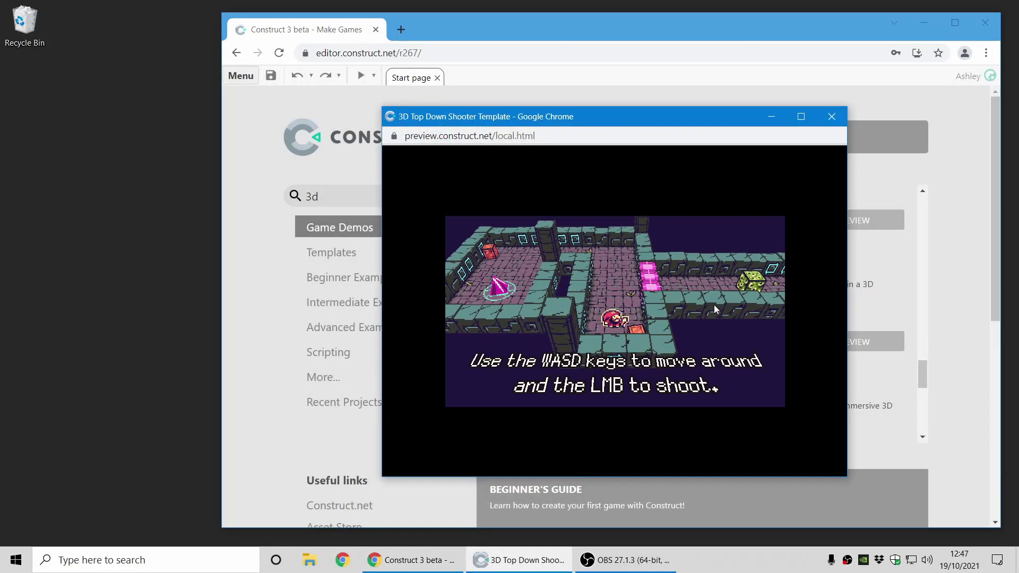
{"action": "left_click", "coordinate": [799, 105]}
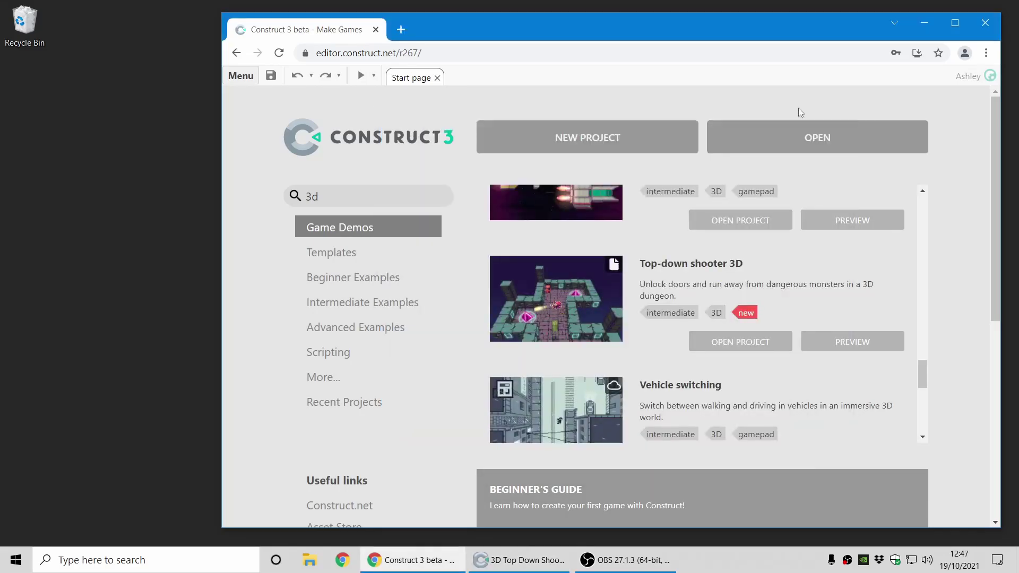
{"action": "left_click", "coordinate": [556, 562]}
{"action": "left_click", "coordinate": [801, 116]}
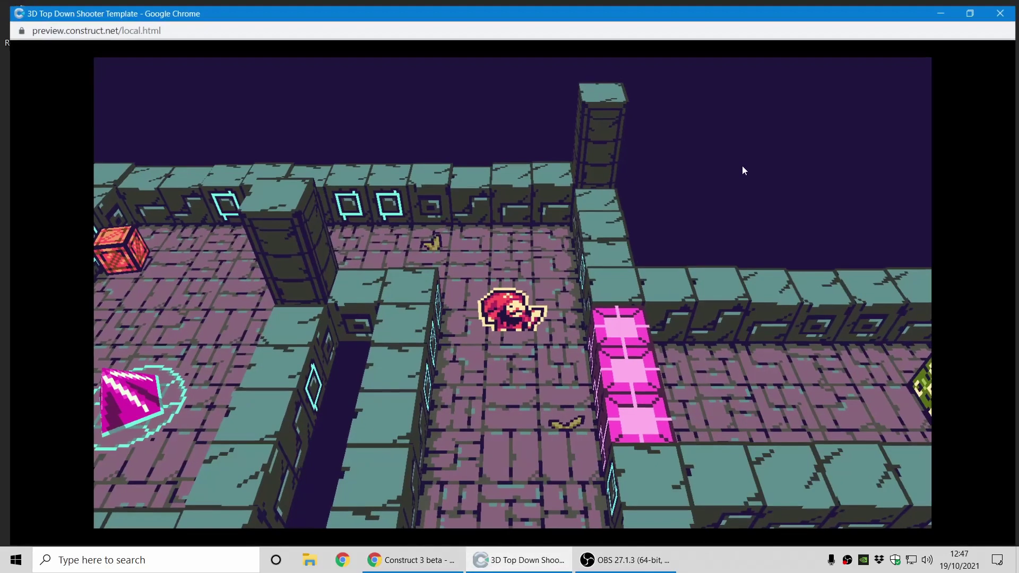
Step: Move the character through the starting rooms, shoot at the pink pyramid enemy, and enter the side corridor while firing
{"action": "left_click", "coordinate": [501, 349]}
{"action": "key", "text": "w"}
{"action": "key", "text": "a"}
{"action": "key", "text": "s"}
{"action": "left_click", "coordinate": [457, 409]}
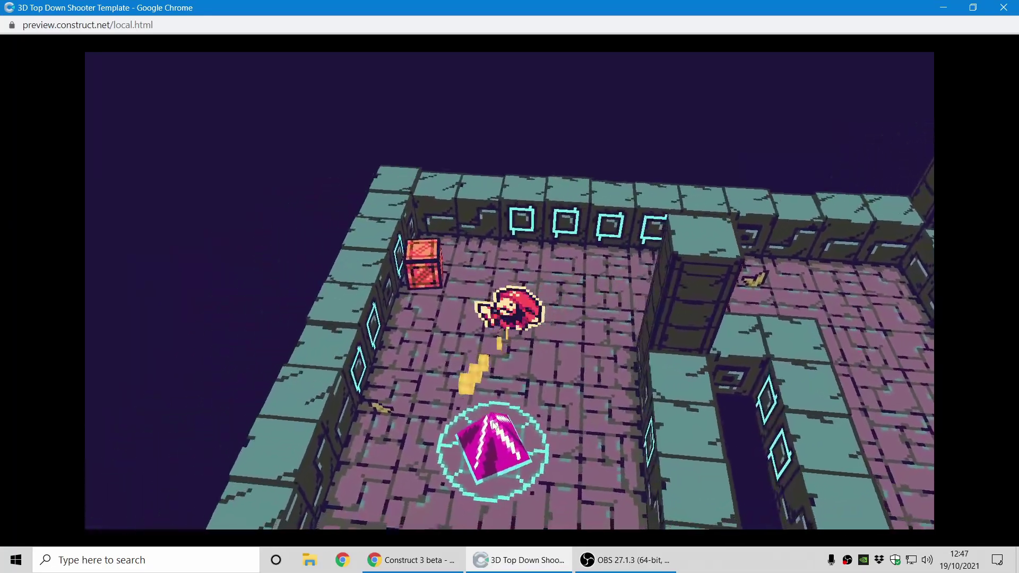
{"action": "left_click", "coordinate": [595, 409]}
{"action": "left_click", "coordinate": [607, 428]}
{"action": "key", "text": "w"}
{"action": "key", "text": "d"}
{"action": "left_click", "coordinate": [795, 326]}
{"action": "left_click", "coordinate": [667, 394]}
{"action": "key", "text": "s"}
{"action": "left_click", "coordinate": [731, 378]}
{"action": "key", "text": "d"}
{"action": "left_click", "coordinate": [824, 287]}
{"action": "left_click", "coordinate": [811, 268]}
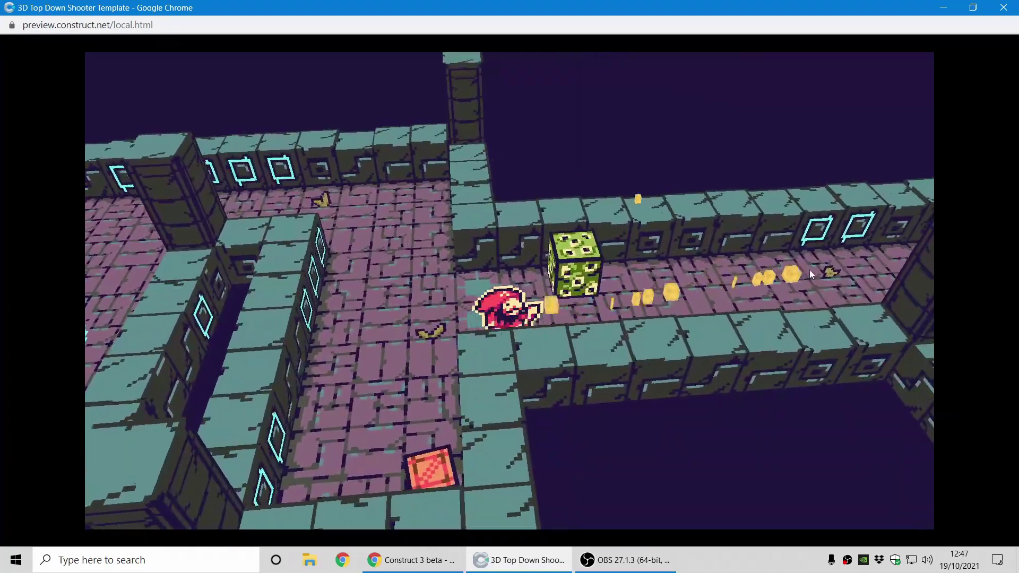
{"action": "left_click", "coordinate": [810, 269]}
Step: Advance the character along the corridor into the large room, shooting at the green cube and pyramid enemies
{"action": "left_click", "coordinate": [463, 282]}
{"action": "key", "text": "d"}
{"action": "left_click", "coordinate": [746, 275]}
{"action": "key", "text": "s"}
{"action": "left_click", "coordinate": [545, 373]}
{"action": "left_click", "coordinate": [438, 254]}
{"action": "key", "text": "w"}
{"action": "key", "text": "d"}
{"action": "left_click", "coordinate": [337, 249]}
{"action": "left_click", "coordinate": [332, 241]}
{"action": "key", "text": "s"}
{"action": "key", "text": "a"}
{"action": "left_click", "coordinate": [499, 215]}
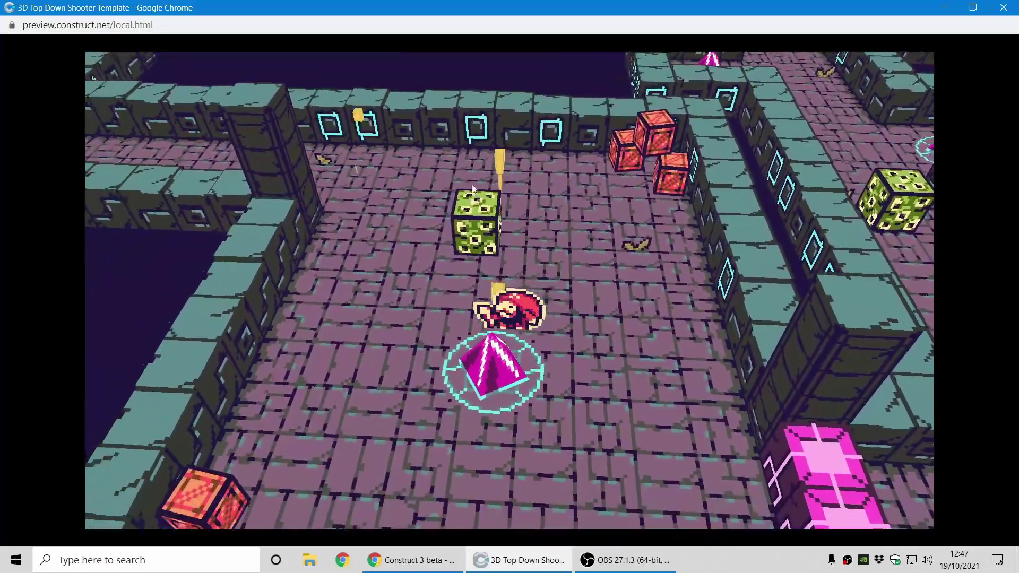
Step: Circle the large room while shooting at the green cube enemy, and close the Top-down shooter 3D preview
{"action": "left_click", "coordinate": [647, 244]}
{"action": "key", "text": "w"}
{"action": "left_click", "coordinate": [665, 402]}
{"action": "key", "text": "d"}
{"action": "left_click", "coordinate": [549, 412]}
{"action": "key", "text": "s"}
{"action": "left_click", "coordinate": [353, 319]}
{"action": "left_click", "coordinate": [572, 206]}
{"action": "key", "text": "a"}
{"action": "left_click", "coordinate": [571, 131]}
{"action": "key", "text": "w"}
{"action": "left_click", "coordinate": [592, 247]}
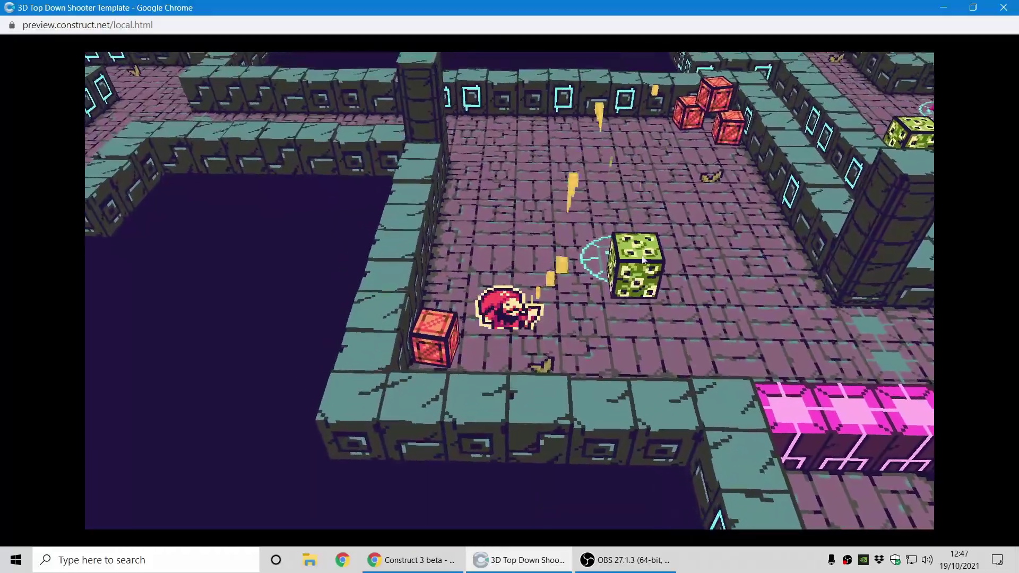
{"action": "left_click", "coordinate": [616, 305]}
{"action": "key", "text": "d"}
{"action": "left_click", "coordinate": [629, 239]}
{"action": "left_click", "coordinate": [306, 366]}
{"action": "left_click", "coordinate": [295, 351]}
{"action": "key", "text": "s"}
{"action": "left_click", "coordinate": [372, 212]}
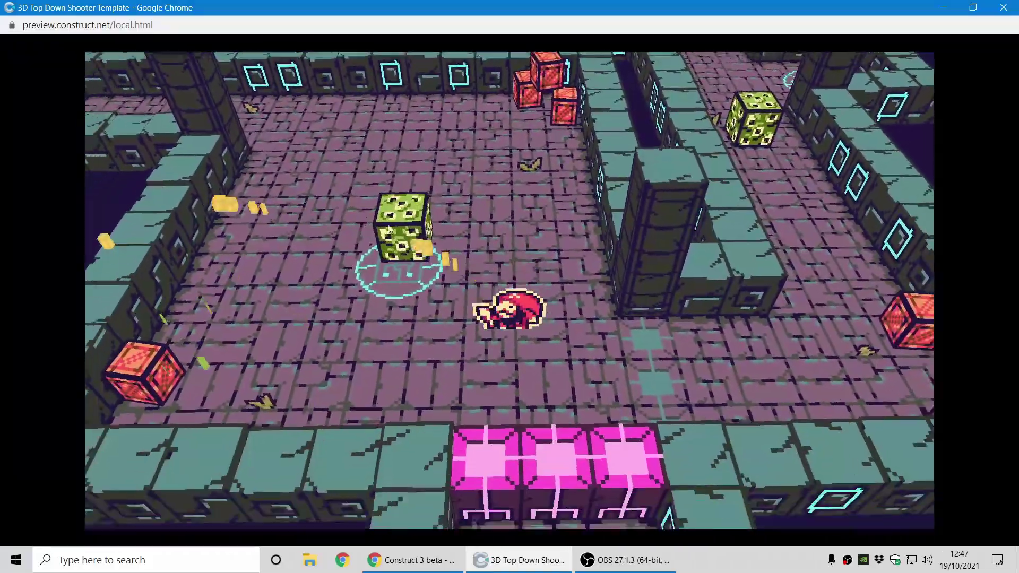
{"action": "key", "text": "a"}
{"action": "left_click", "coordinate": [448, 198]}
{"action": "left_click", "coordinate": [478, 191]}
{"action": "key", "text": "w"}
{"action": "left_click", "coordinate": [712, 274]}
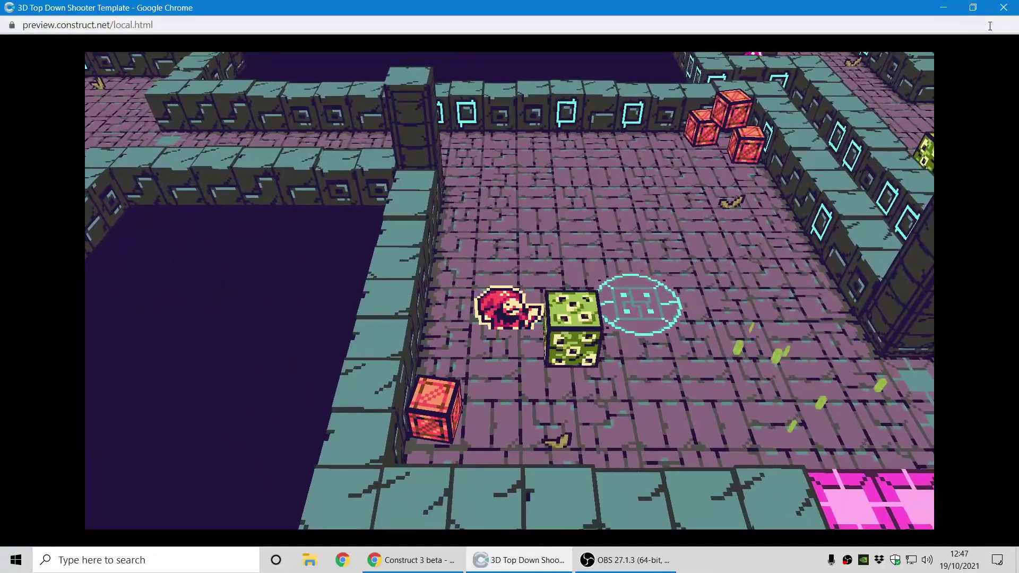
{"action": "key", "text": "alt+F4"}
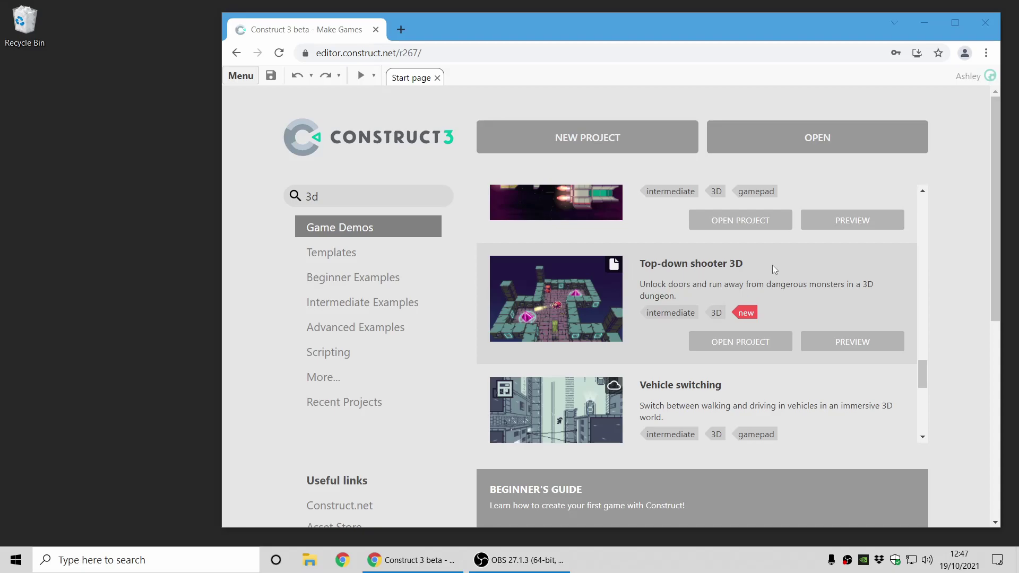
Step: Browse the remaining 3D examples and return to the start of the list at Crossing frog
{"action": "scroll", "coordinate": [773, 266], "scroll_direction": "down", "scroll_amount": 5}
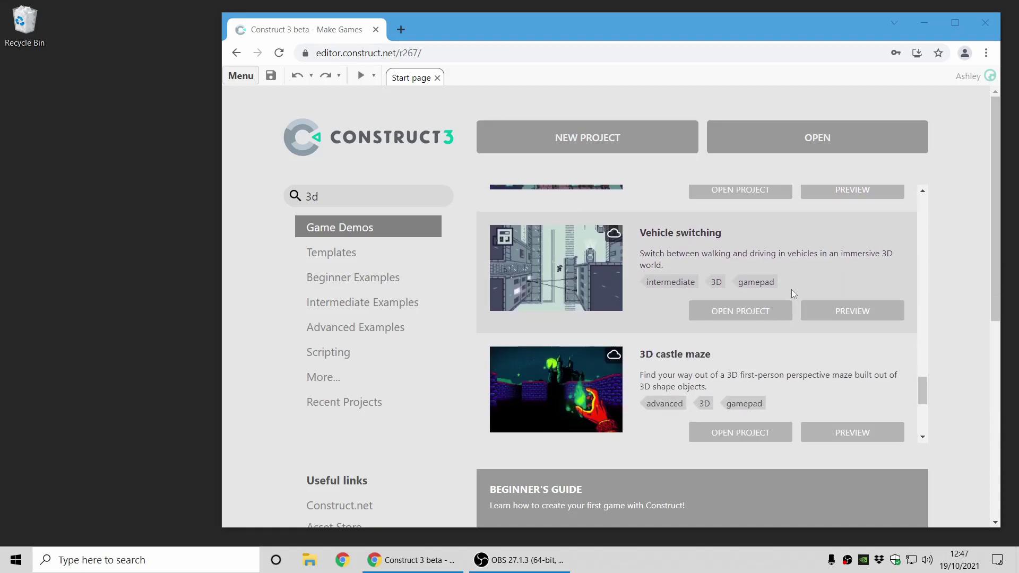
{"action": "scroll", "coordinate": [799, 289], "scroll_direction": "down", "scroll_amount": 2}
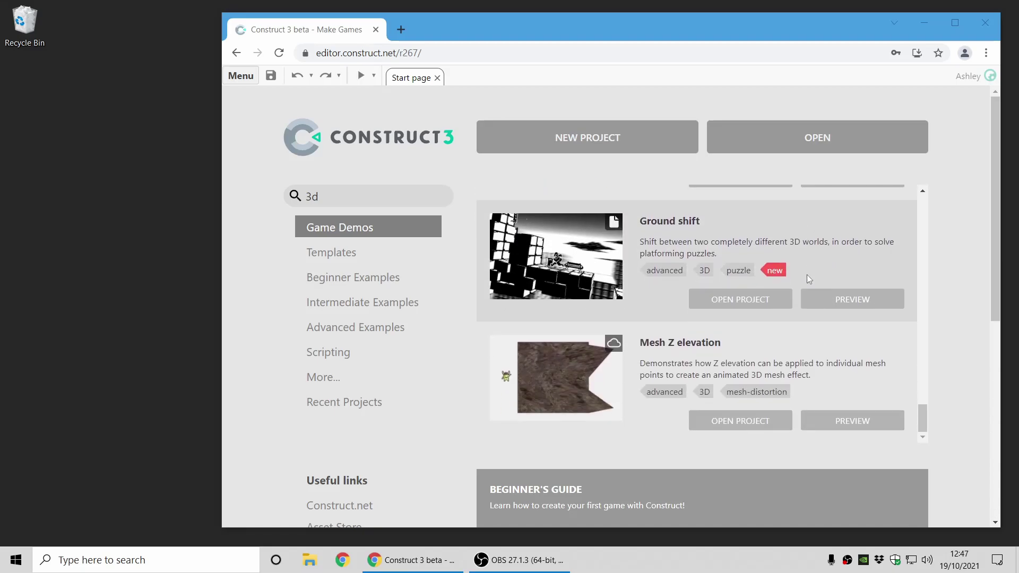
{"action": "scroll", "coordinate": [809, 279], "scroll_direction": "up", "scroll_amount": 10}
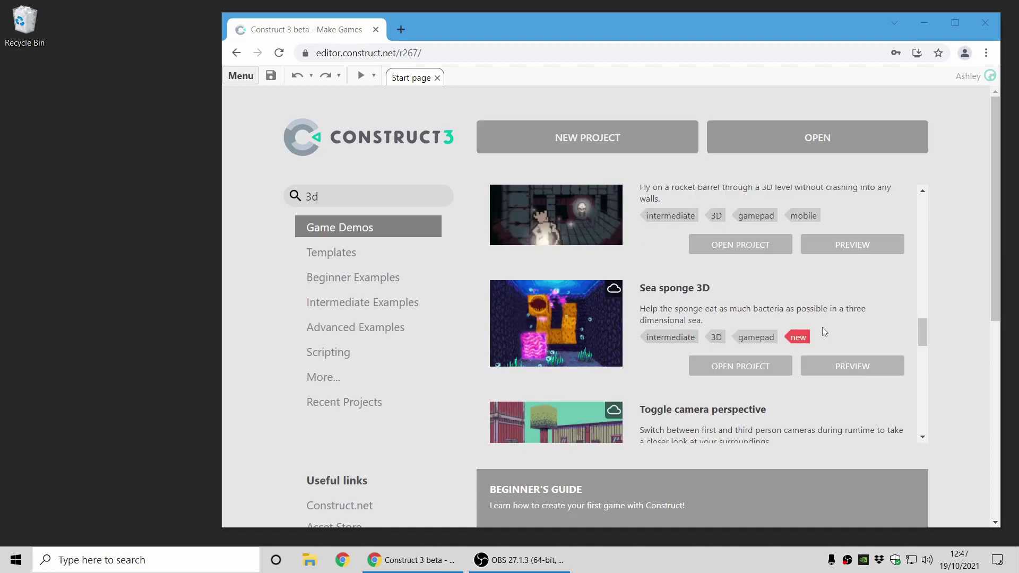
{"action": "scroll", "coordinate": [828, 324], "scroll_direction": "up", "scroll_amount": 5}
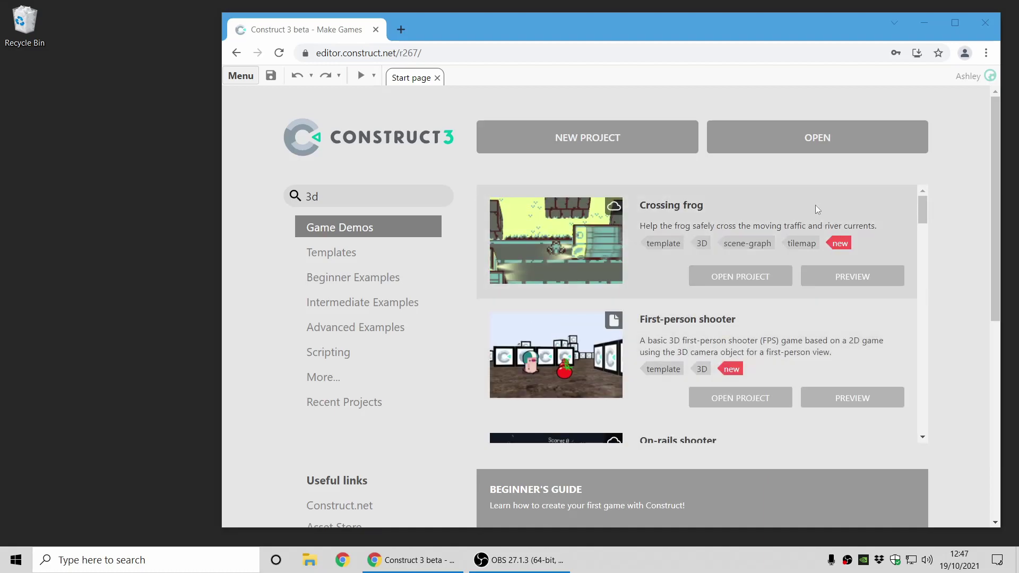